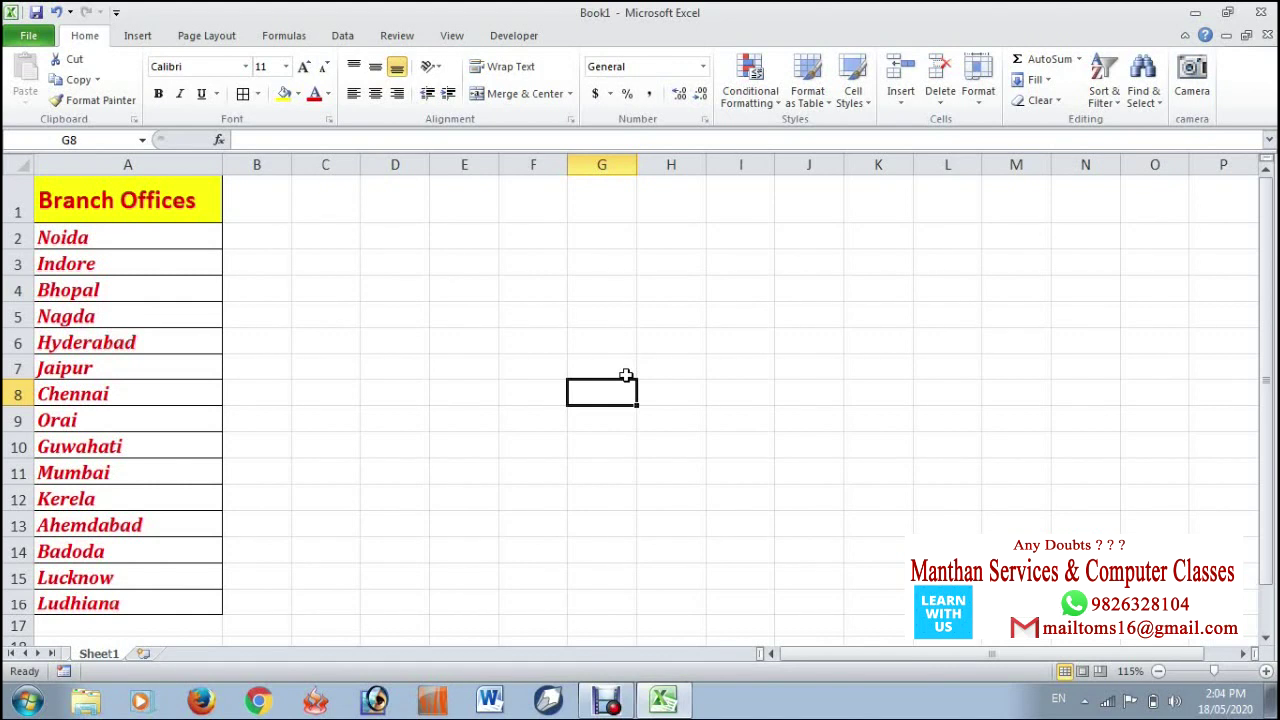
- Insert a new worksheet after Sheet1 and rename it noida
click(150, 656)
right_click(175, 655)
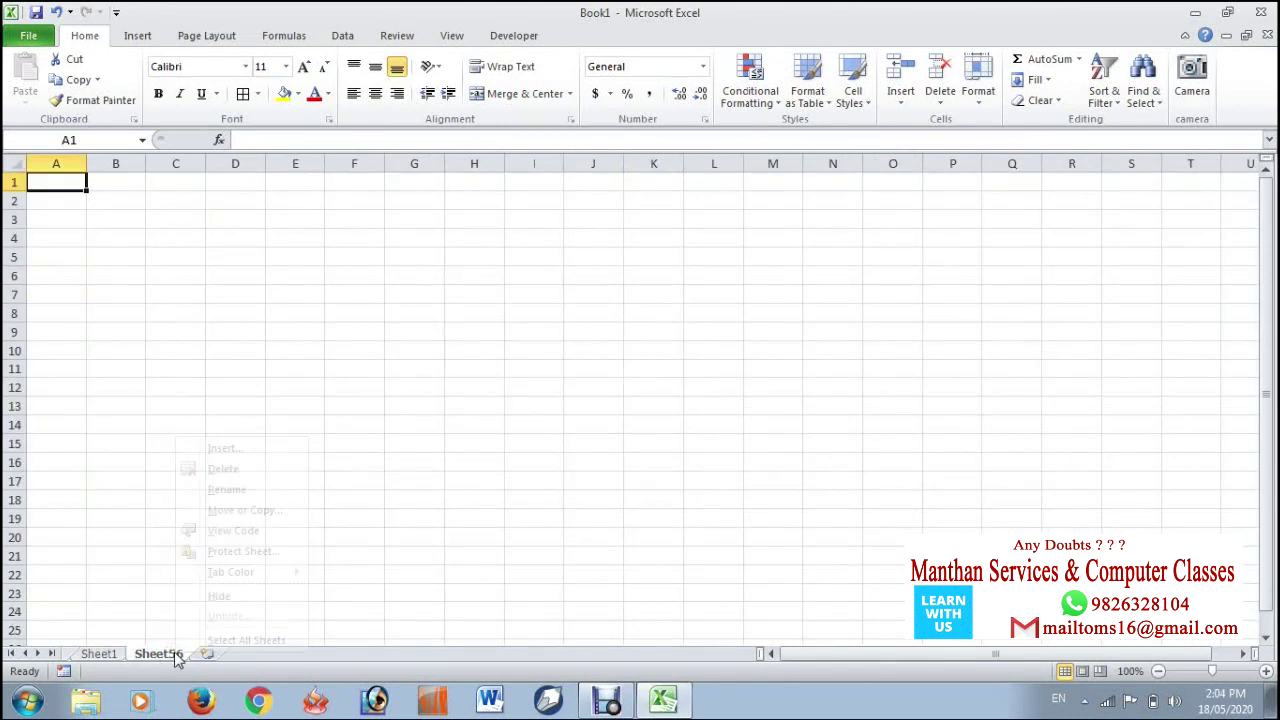
click(238, 490)
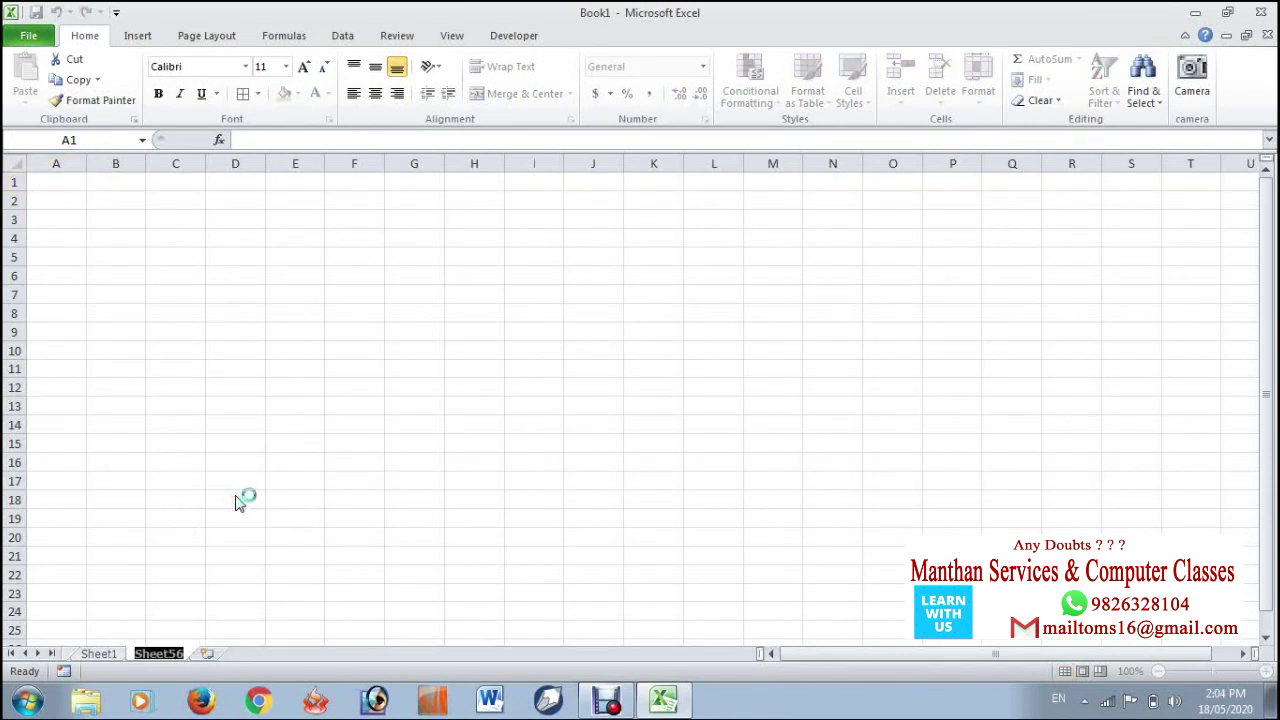
text(noida)
key(Return)
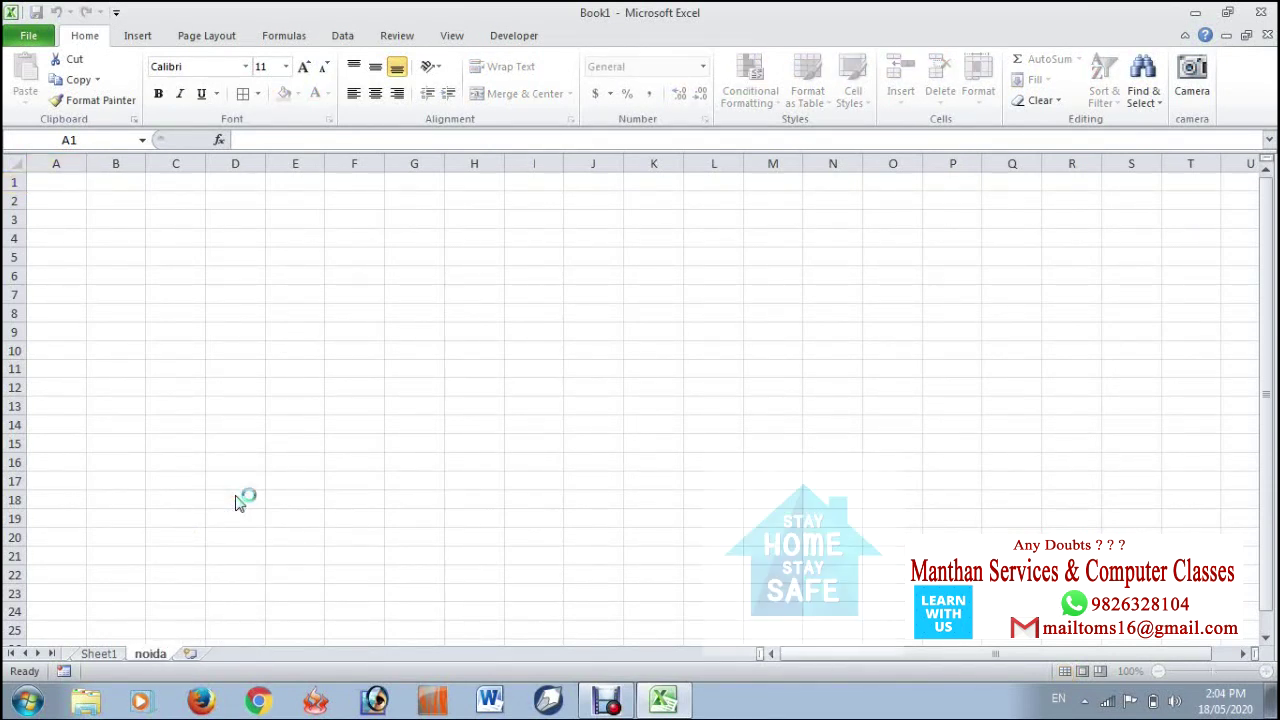
key(Return)
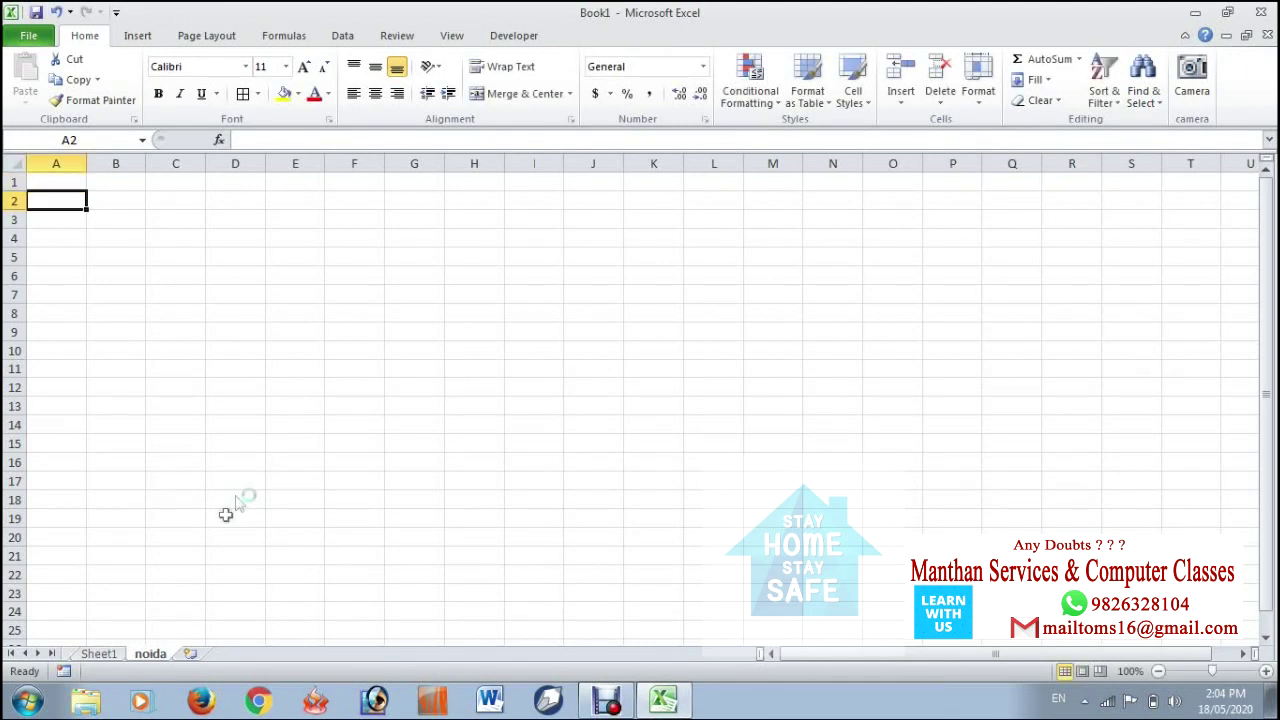
- Compare the noida sheet with the branch list on Sheet1, and delete the noida worksheet
click(110, 654)
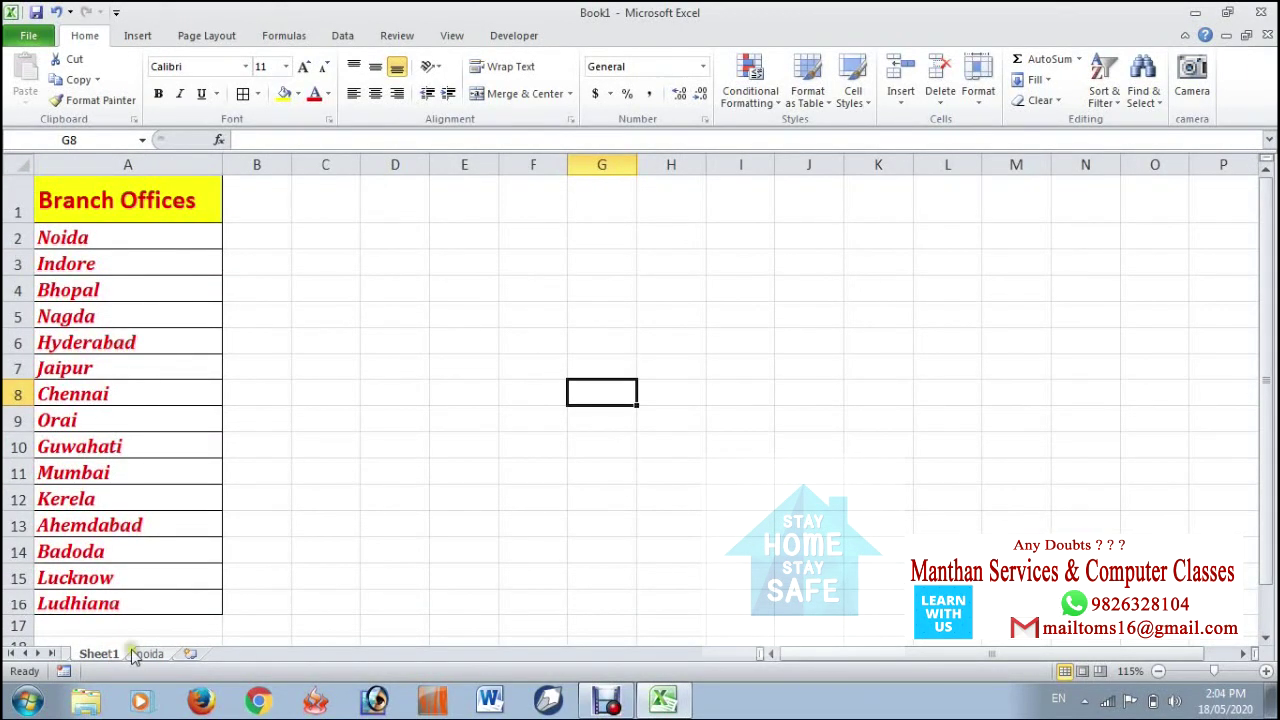
click(155, 658)
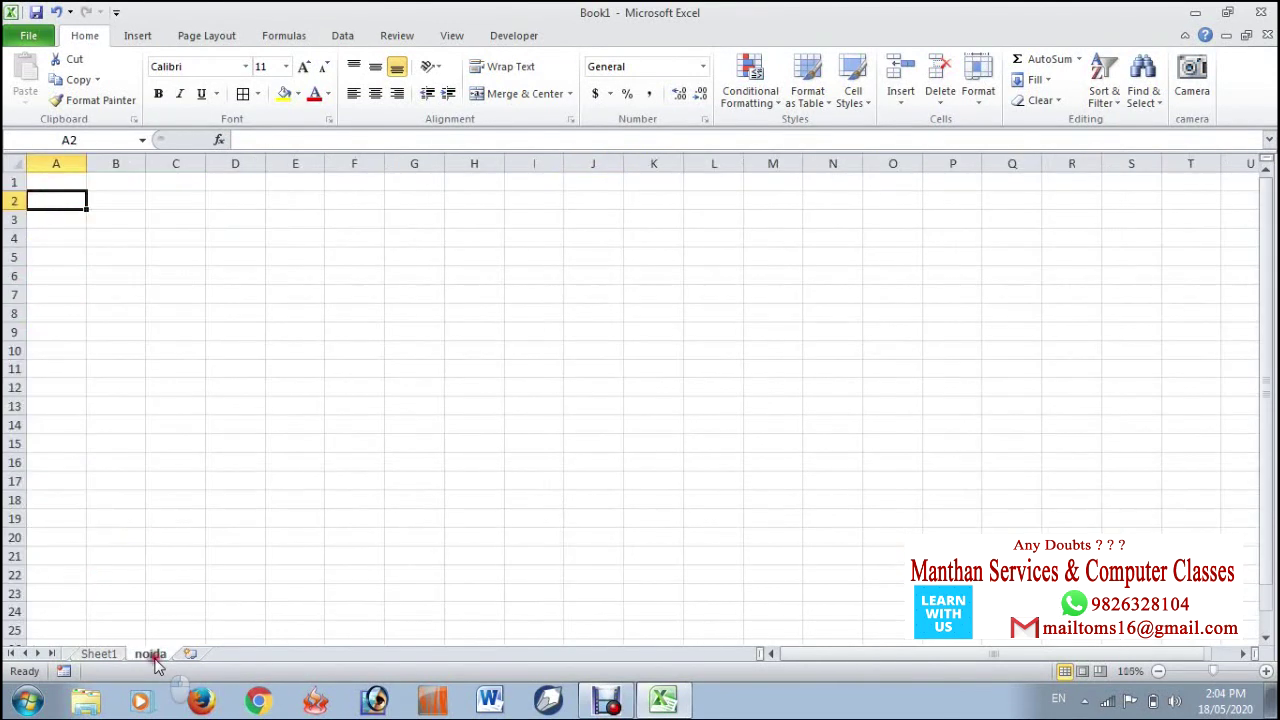
right_click(155, 656)
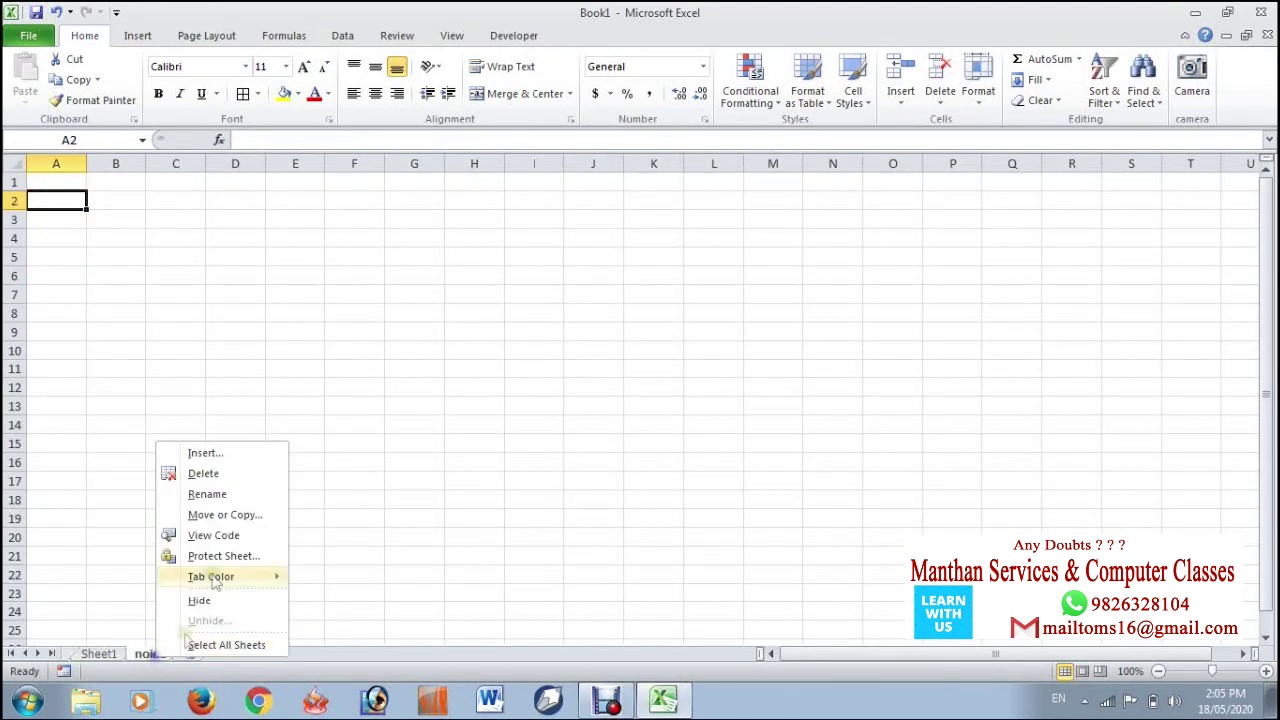
click(206, 474)
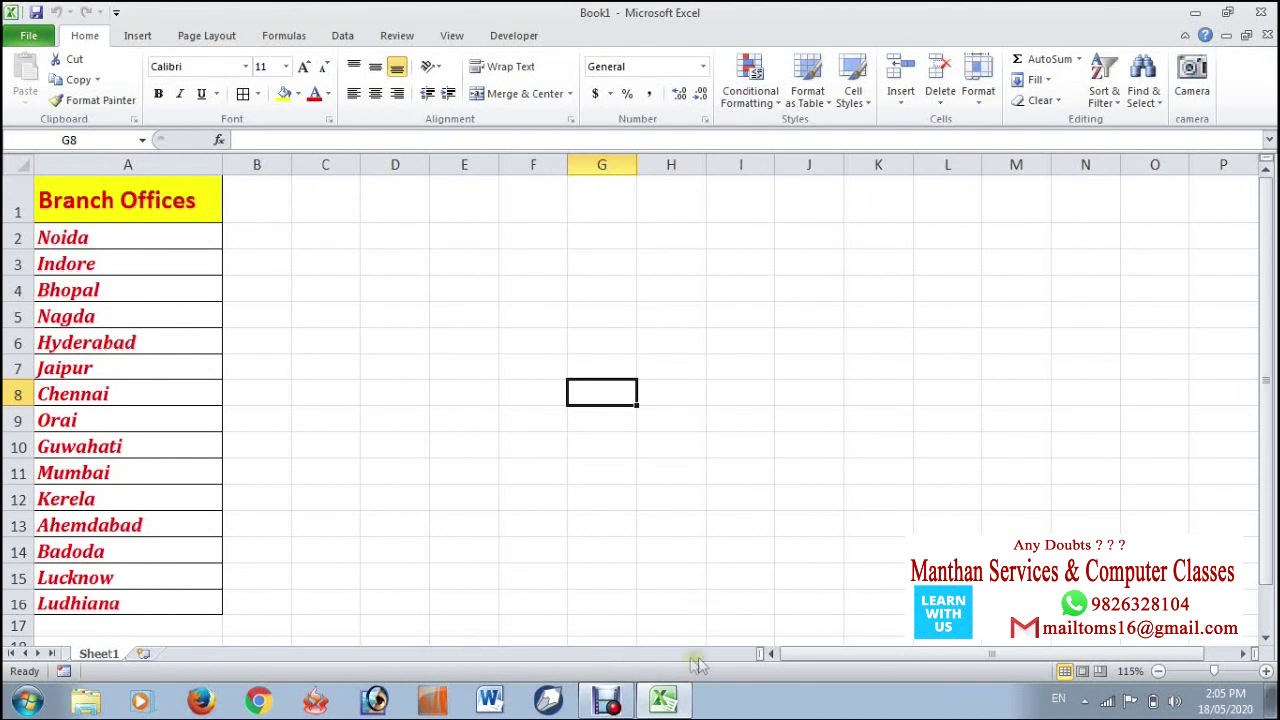
- Insert another blank worksheet after Sheet1 and delete it again
click(143, 653)
right_click(168, 642)
right_click(170, 655)
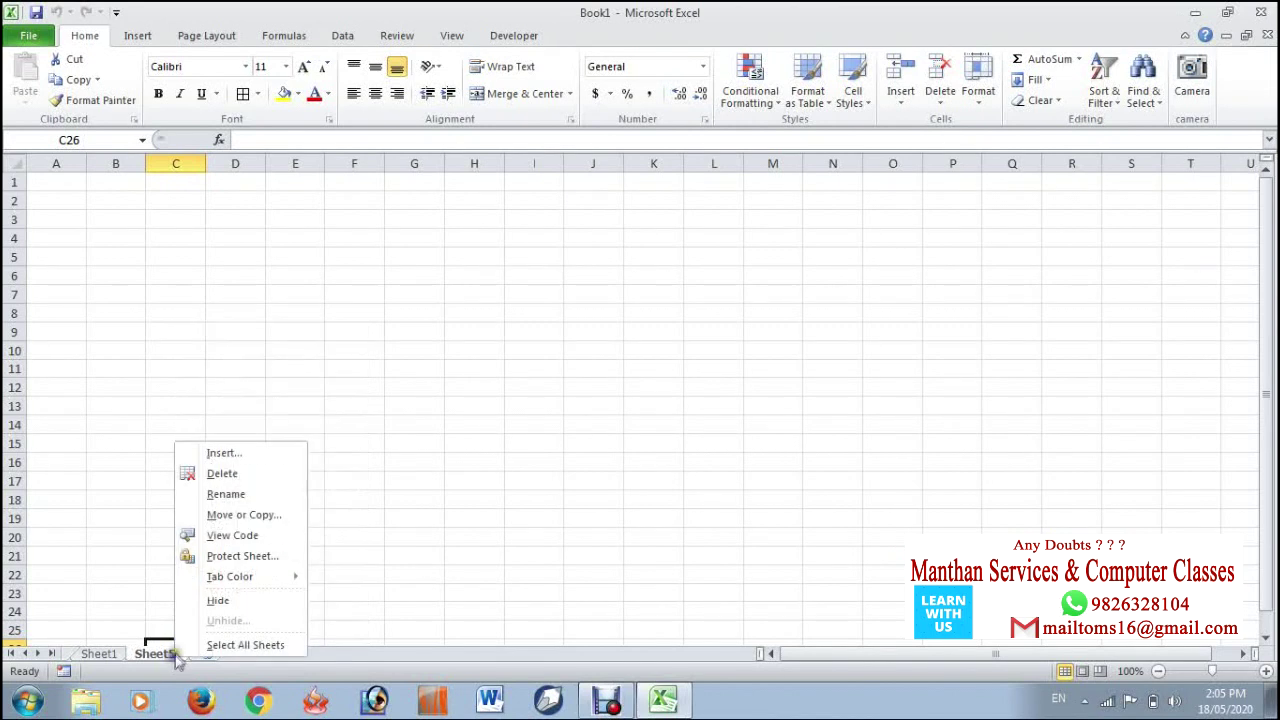
click(296, 474)
click(352, 548)
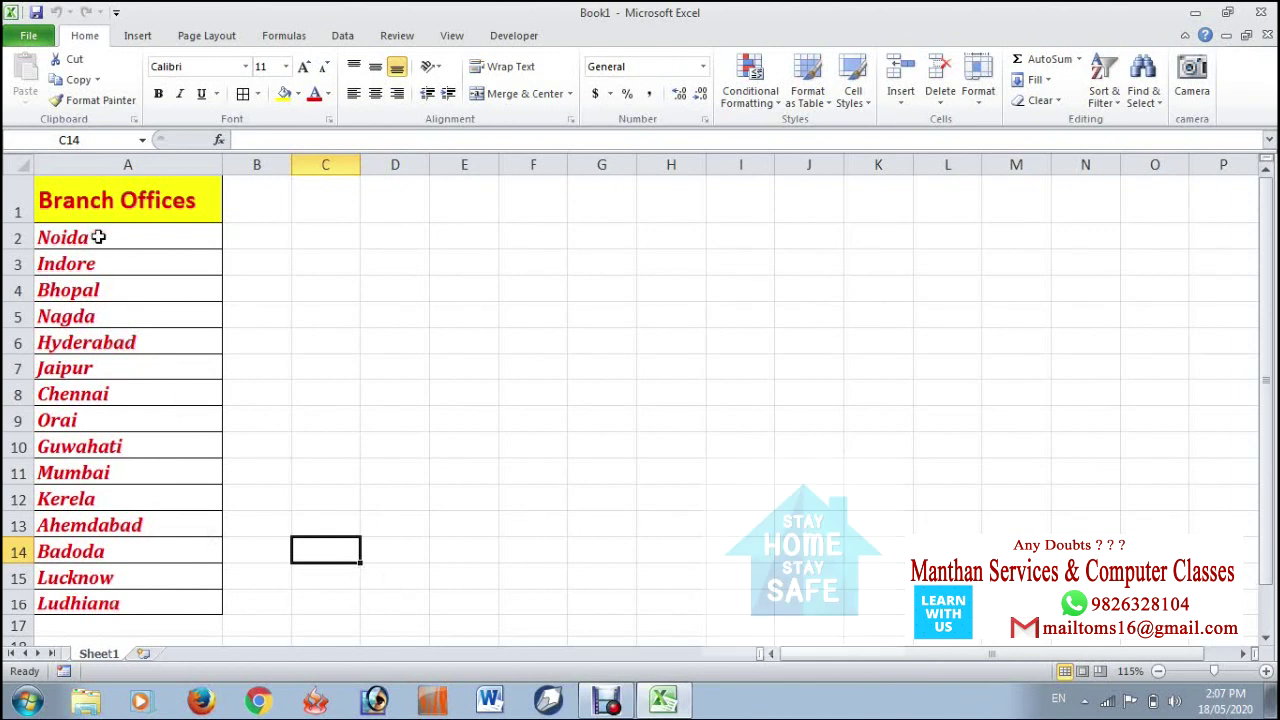
- Start a new PivotTable from the Branch Offices list, including its heading, in range A1:A16
drag(98, 237, 118, 571)
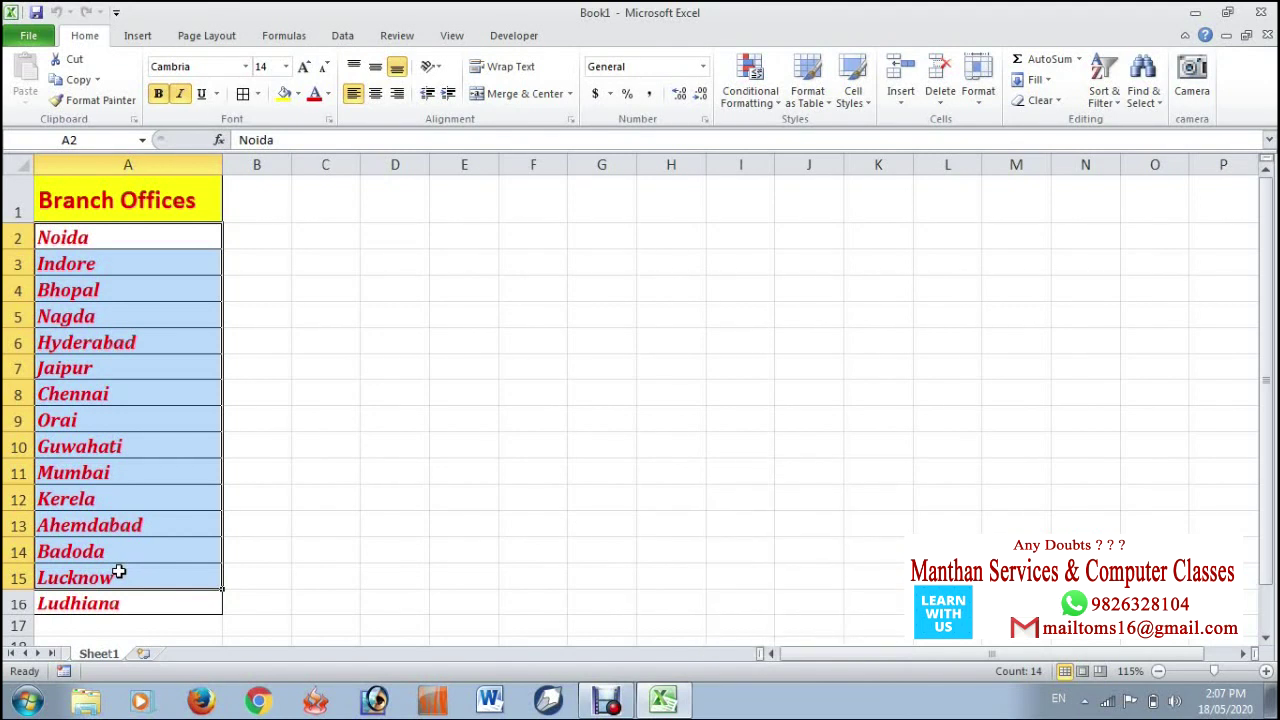
click(463, 550)
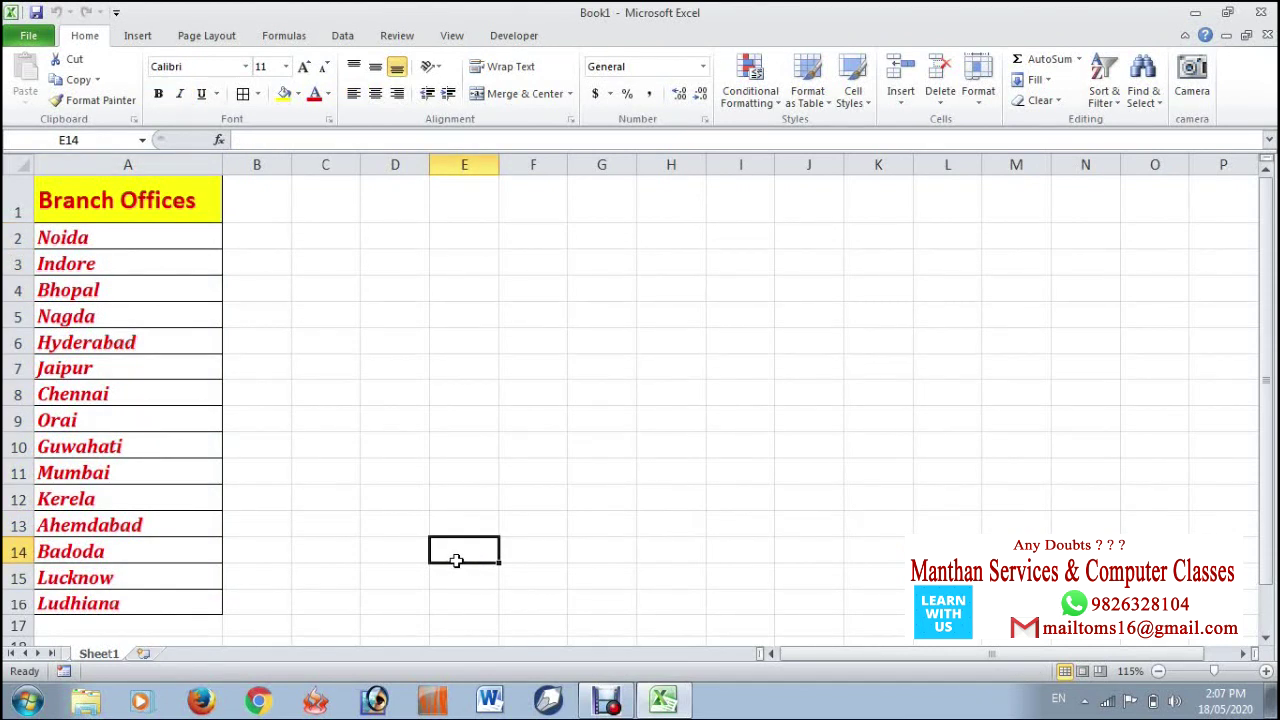
click(145, 200)
drag(145, 200, 145, 605)
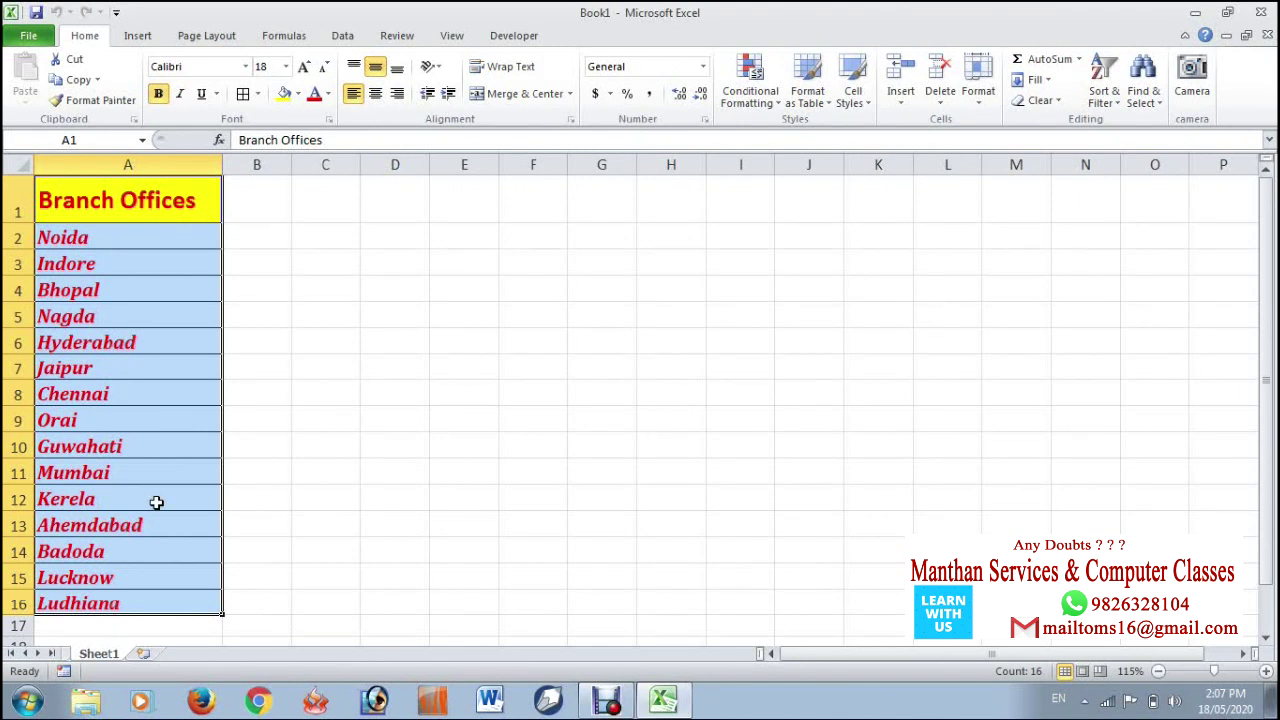
click(140, 36)
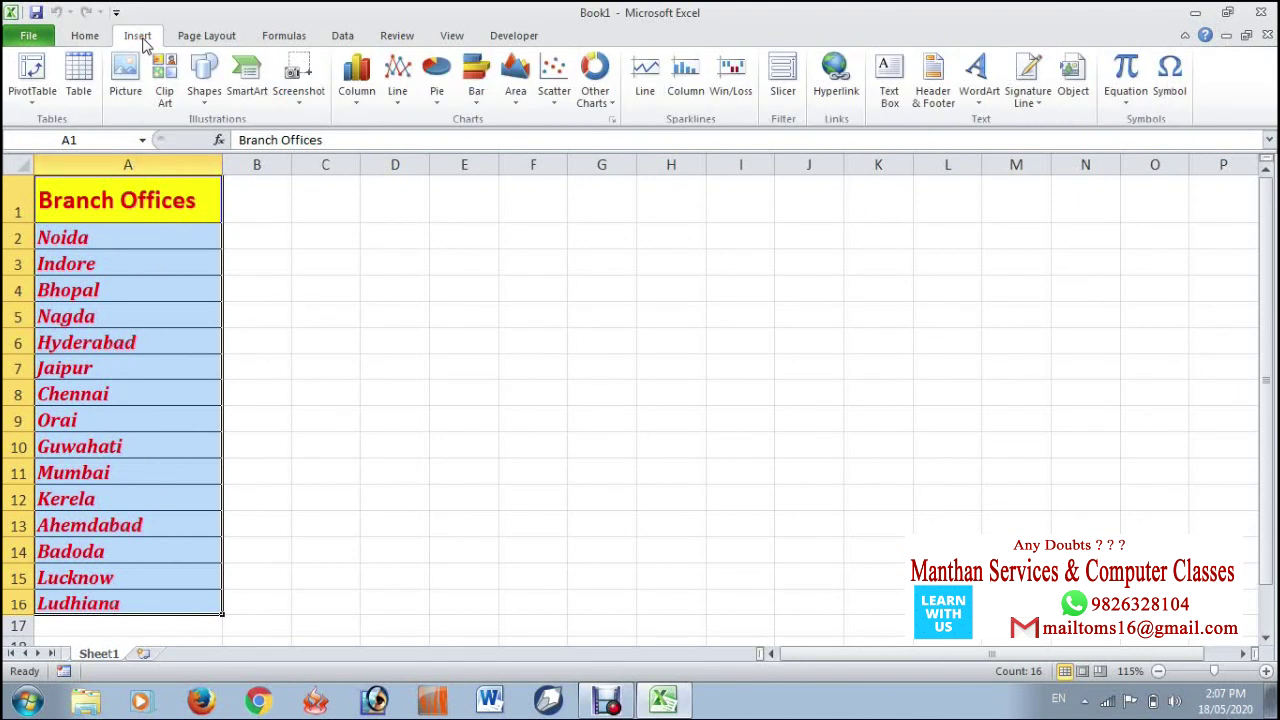
click(32, 100)
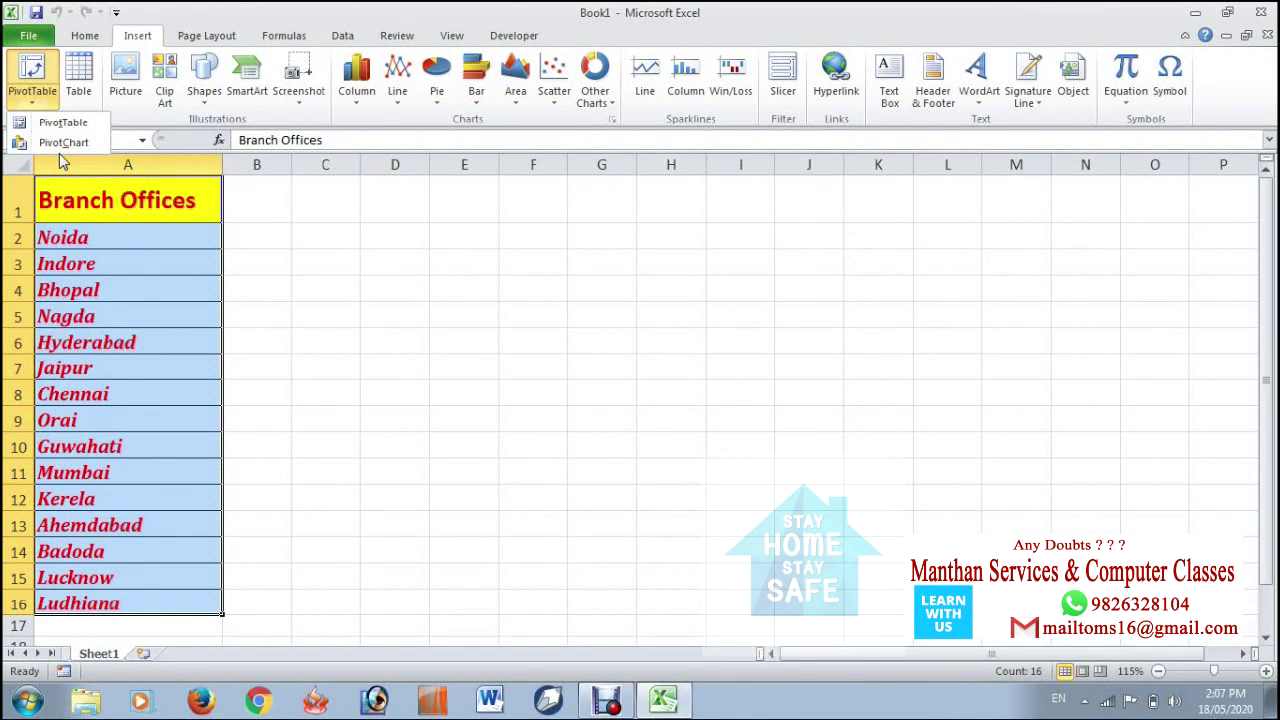
click(62, 124)
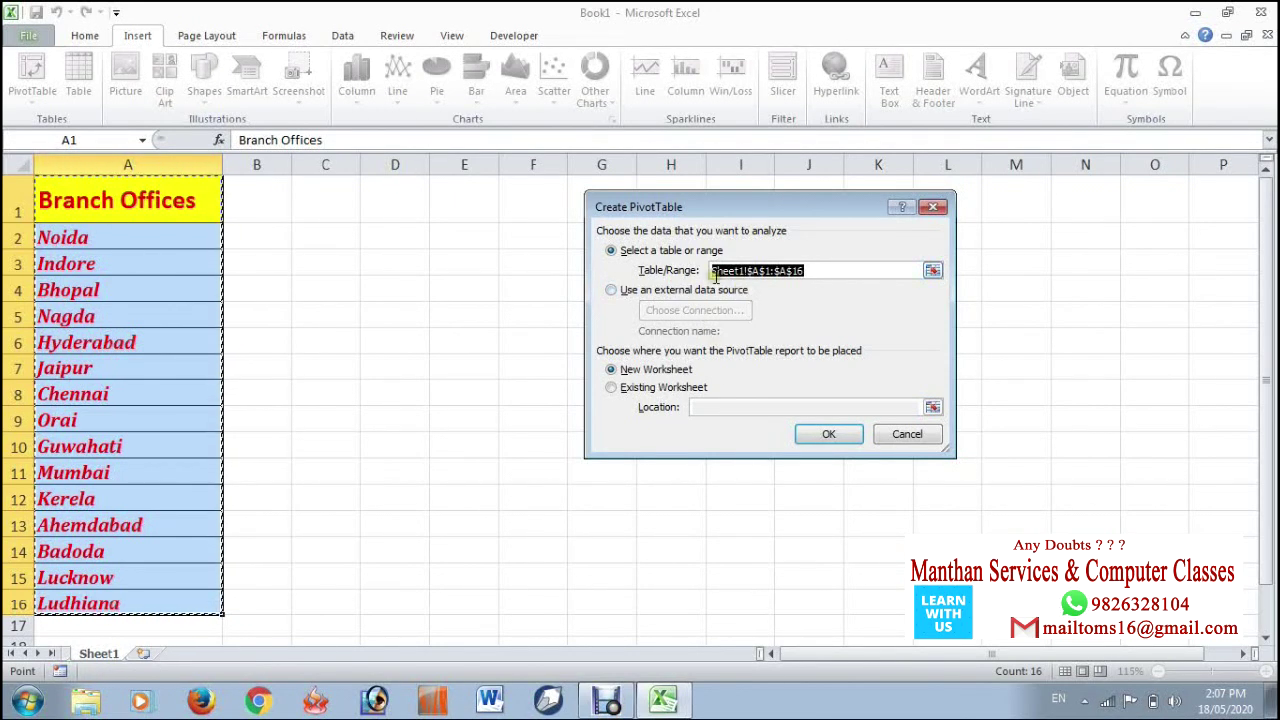
- Place the PivotTable on the existing worksheet at cell E1 of Sheet1 and create it
drag(771, 209, 634, 219)
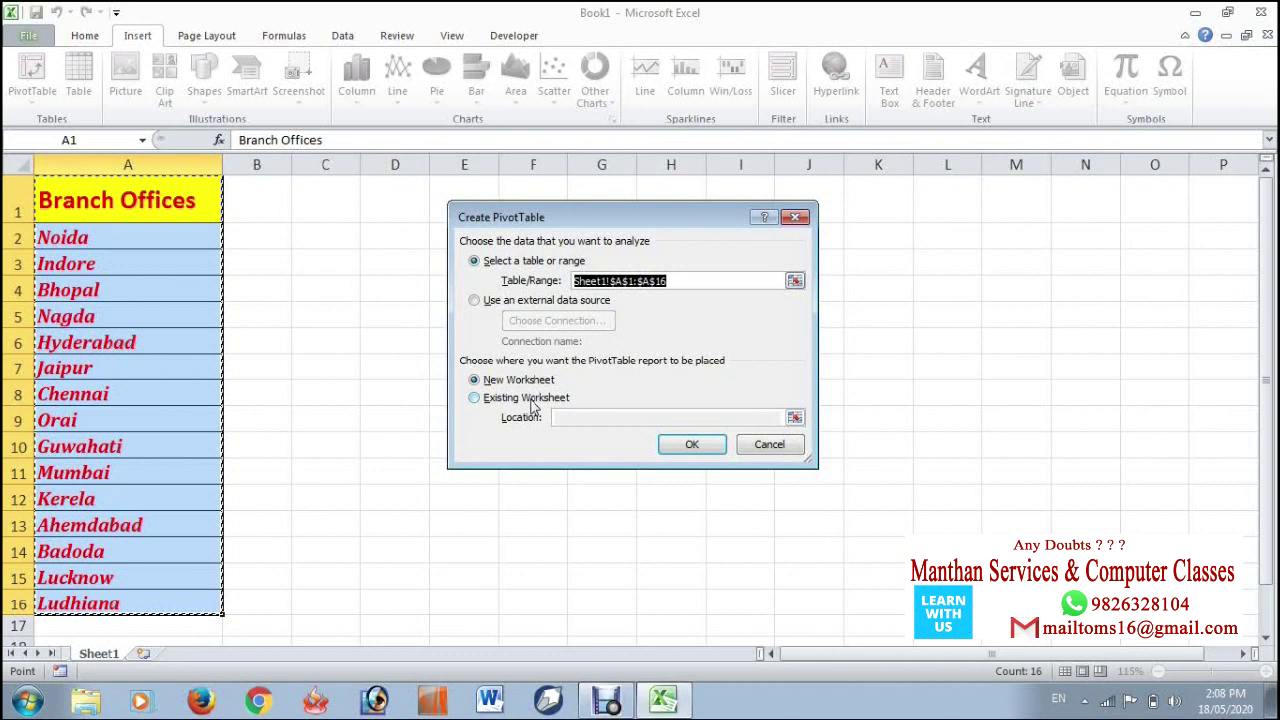
drag(566, 217, 748, 232)
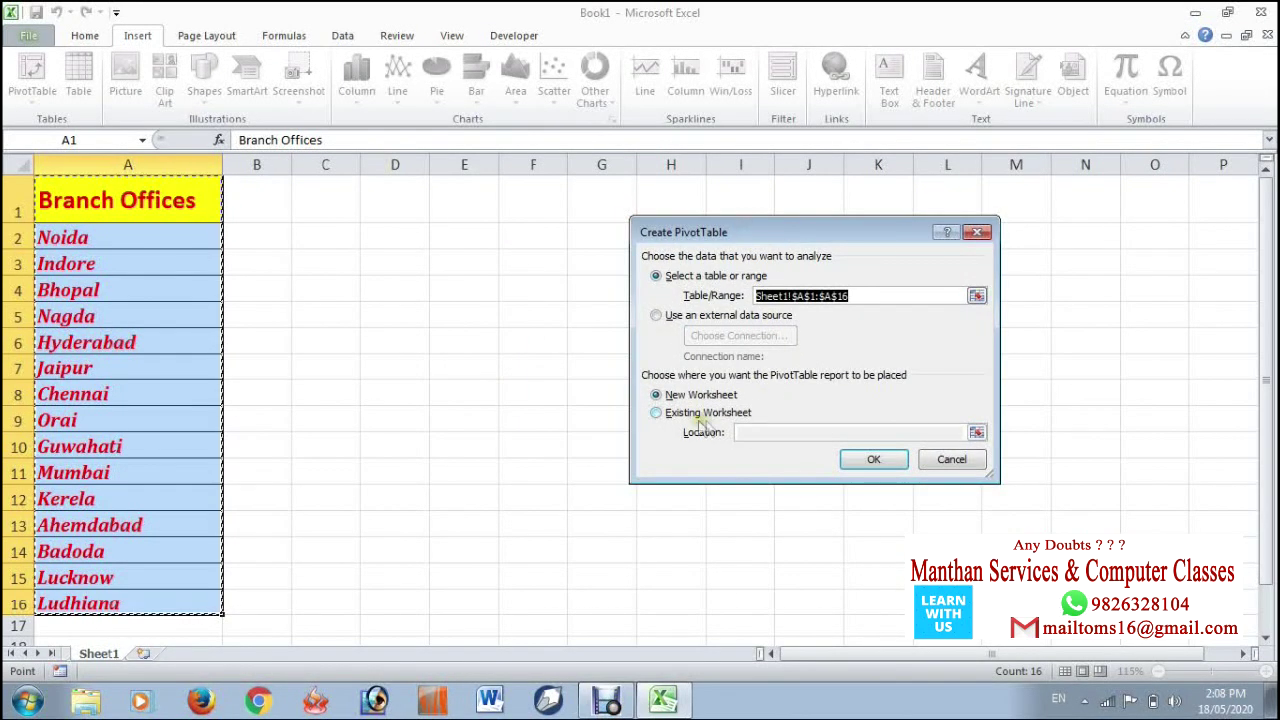
click(658, 415)
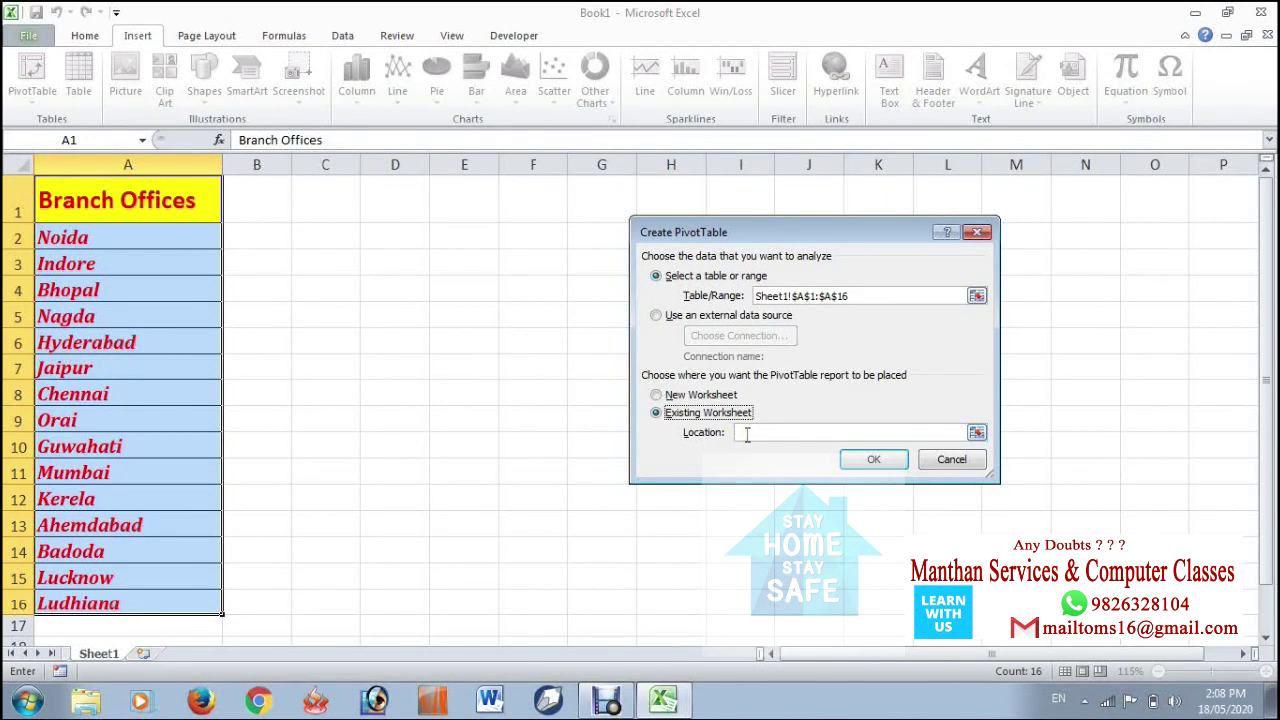
click(455, 216)
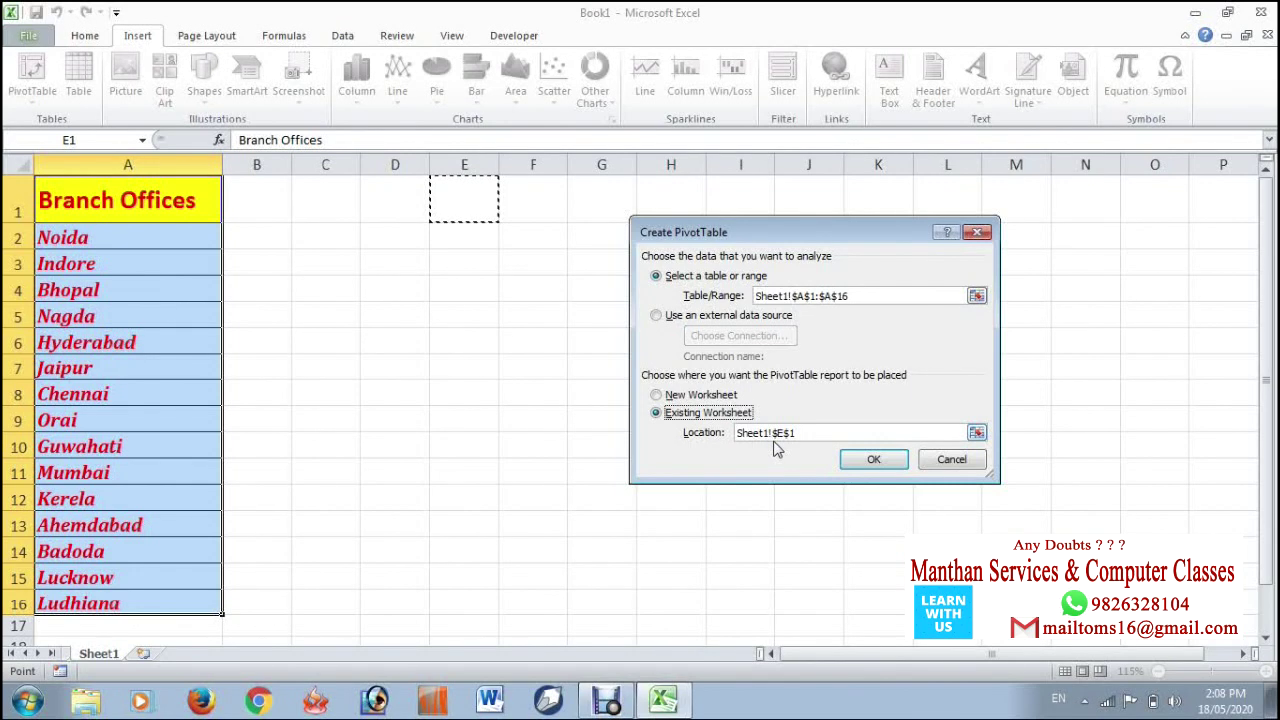
click(868, 459)
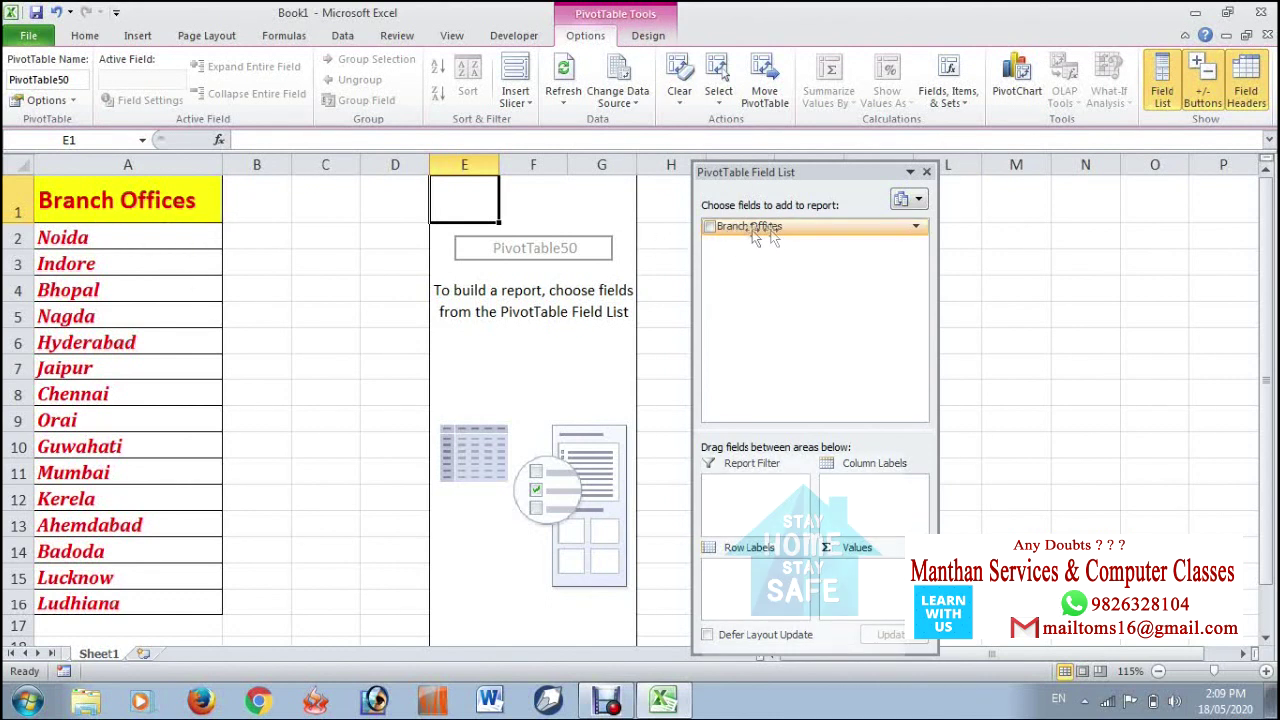
- Add Branch Offices as the PivotTable's report filter, generate its report filter pages as separate worksheets, and hide the field list
drag(765, 172, 766, 122)
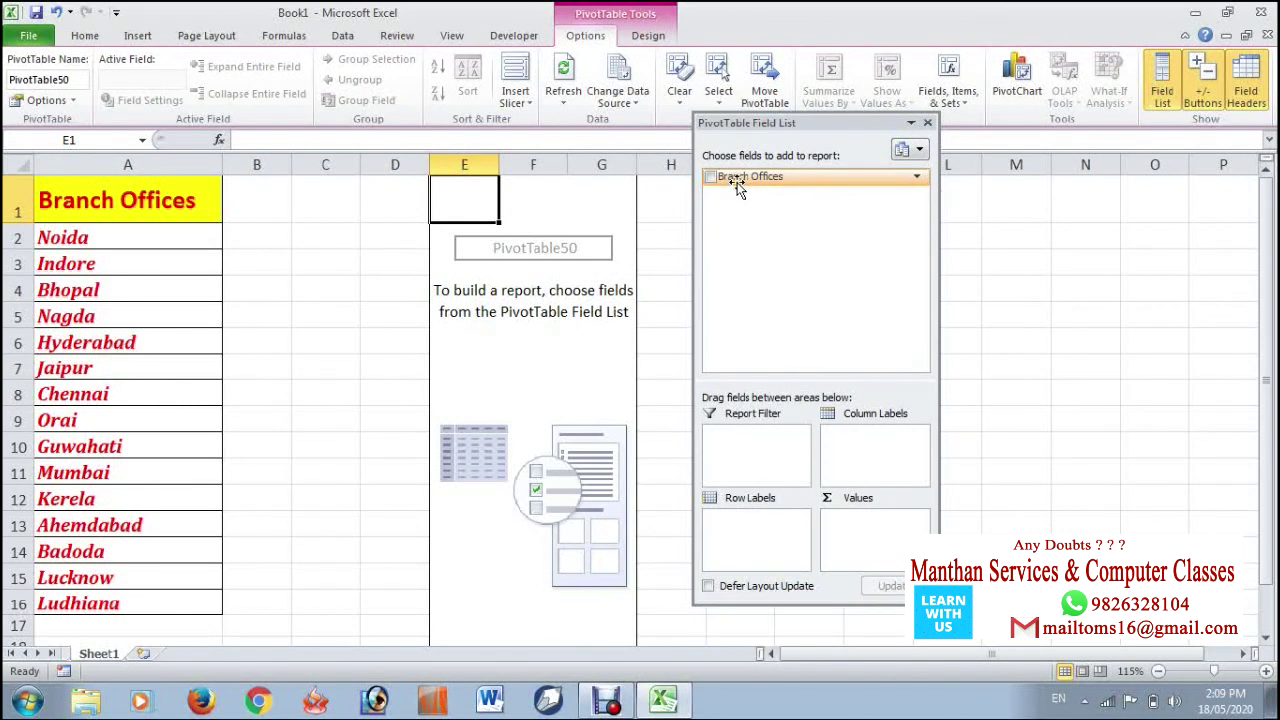
drag(732, 173, 772, 444)
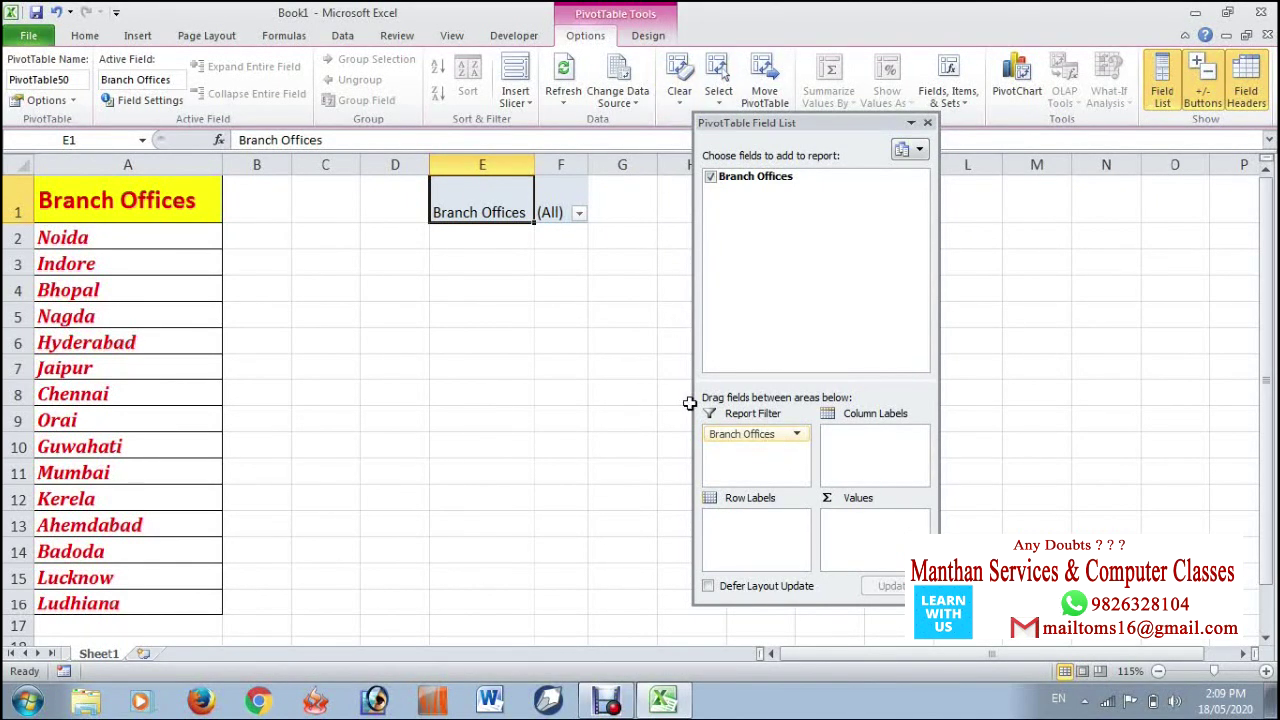
click(72, 101)
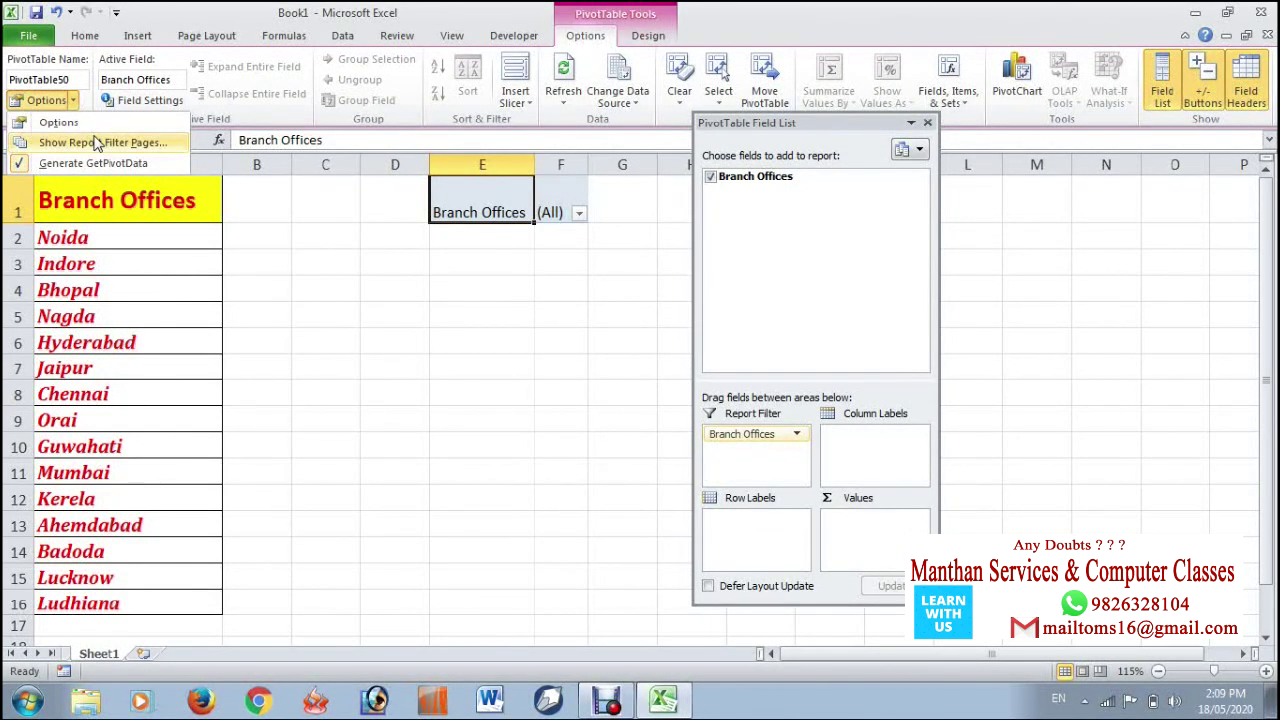
click(96, 143)
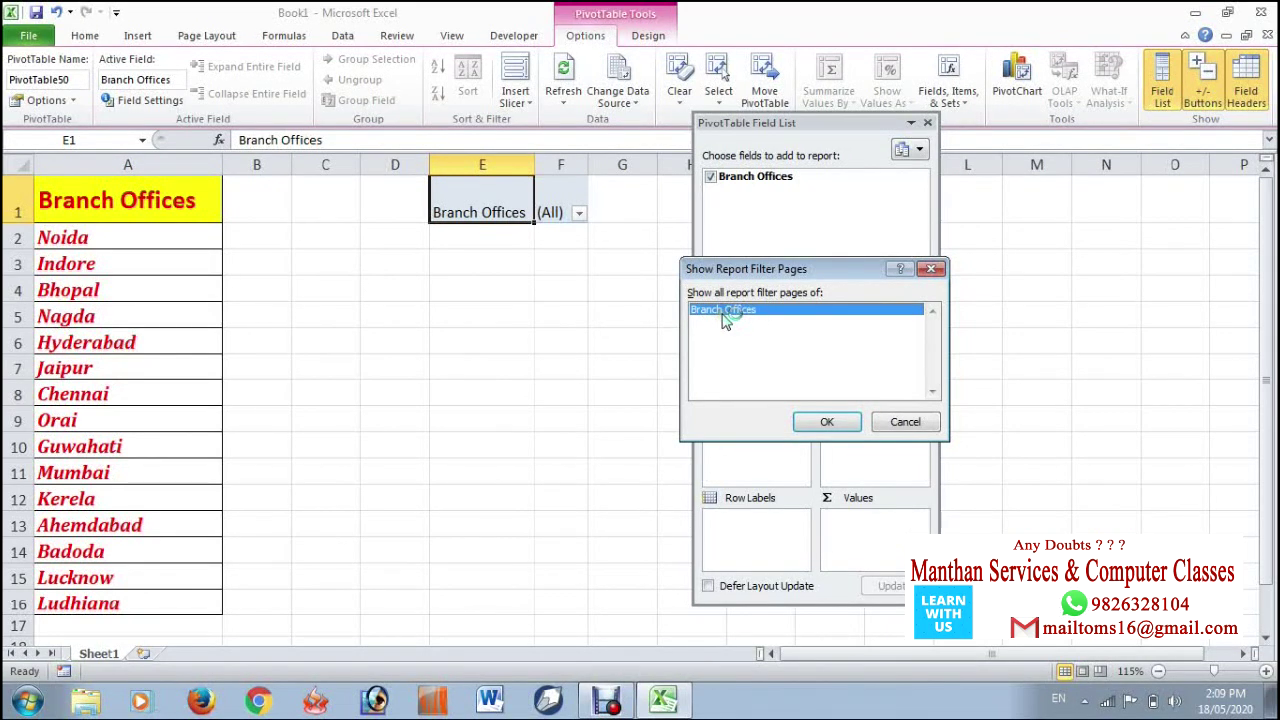
drag(755, 269, 957, 310)
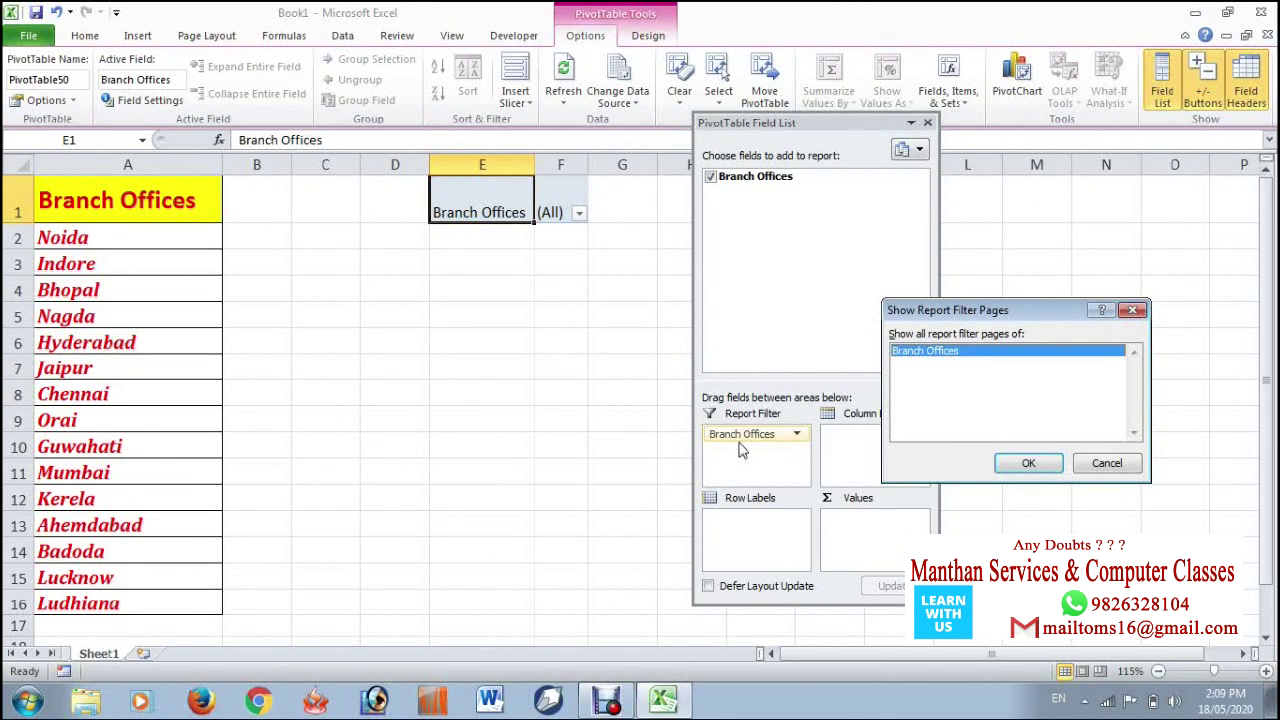
click(1027, 465)
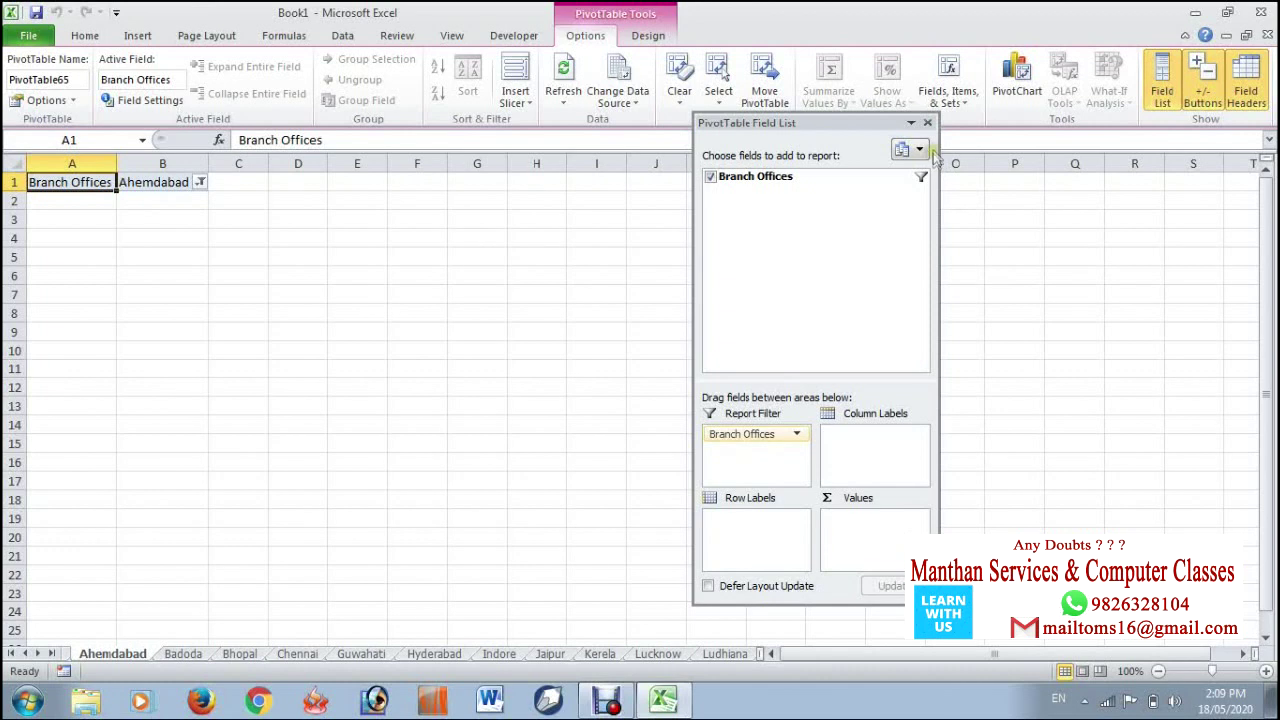
click(927, 123)
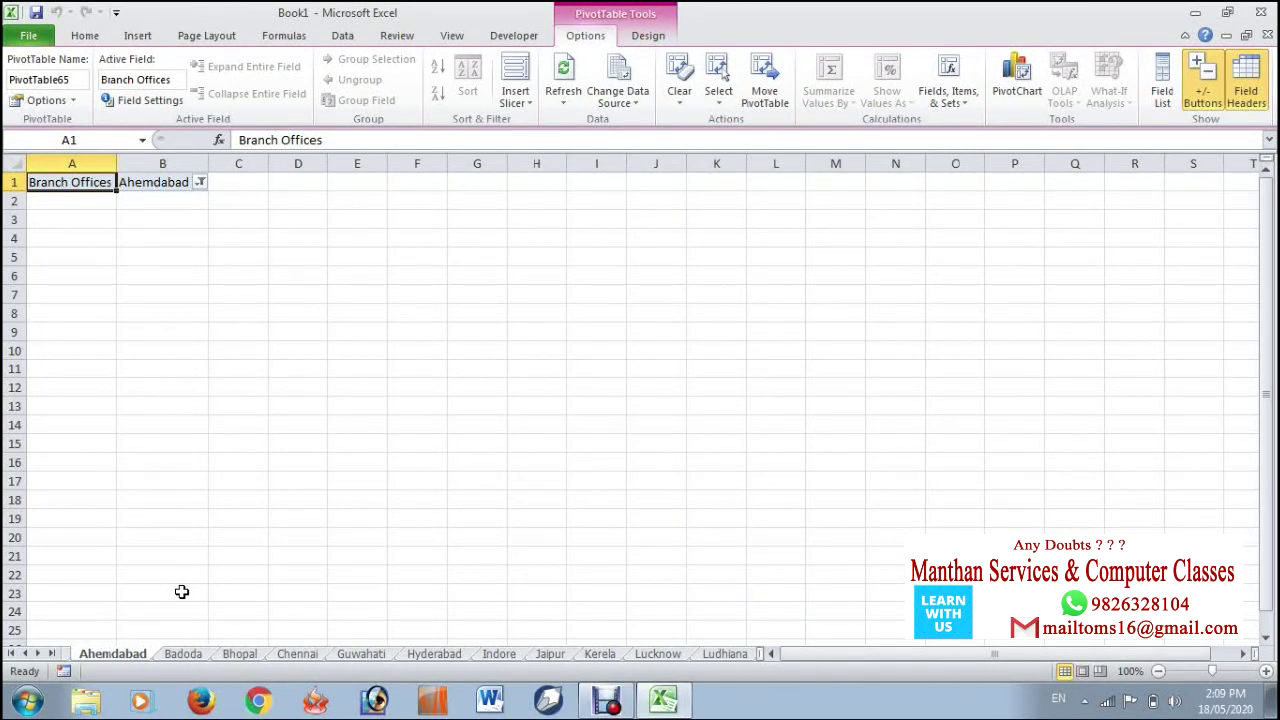
- Go through the generated branch worksheets from Badoda to Noida and check the branch shown on each
click(184, 655)
click(238, 655)
click(296, 655)
click(378, 656)
click(432, 655)
click(499, 655)
click(550, 655)
click(672, 655)
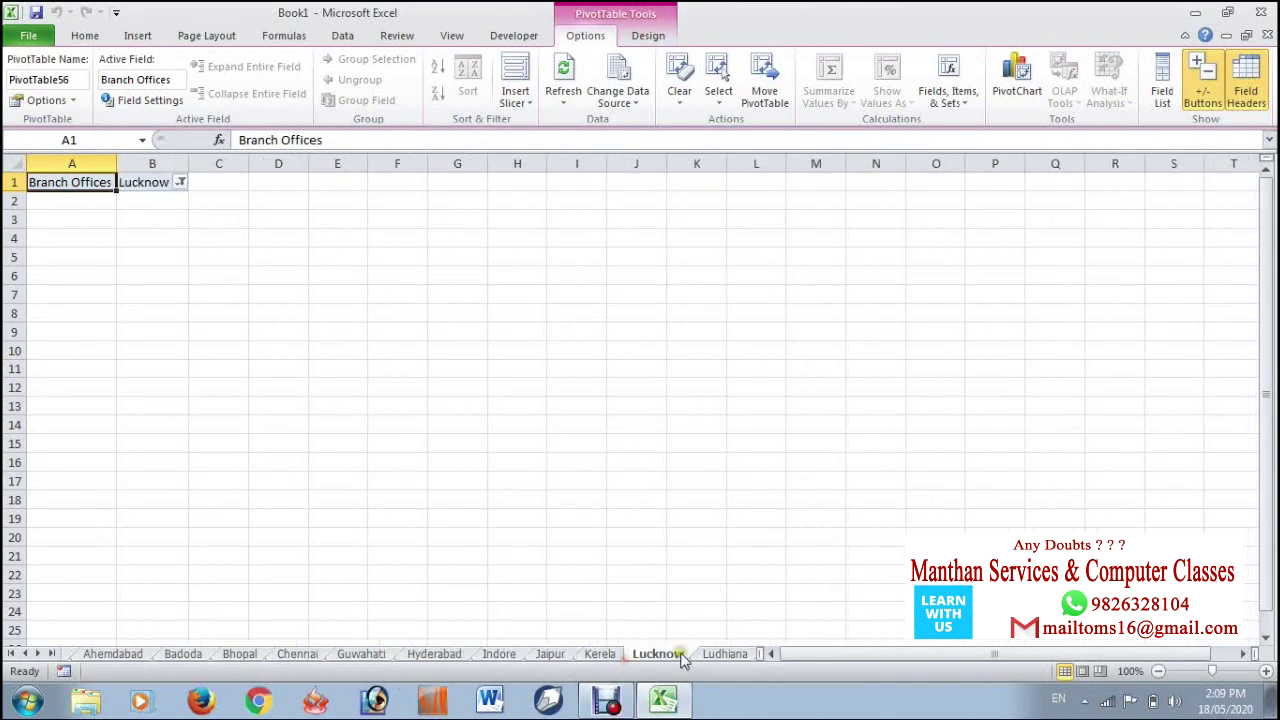
click(718, 655)
click(735, 655)
click(742, 655)
click(752, 655)
click(752, 655)
click(636, 655)
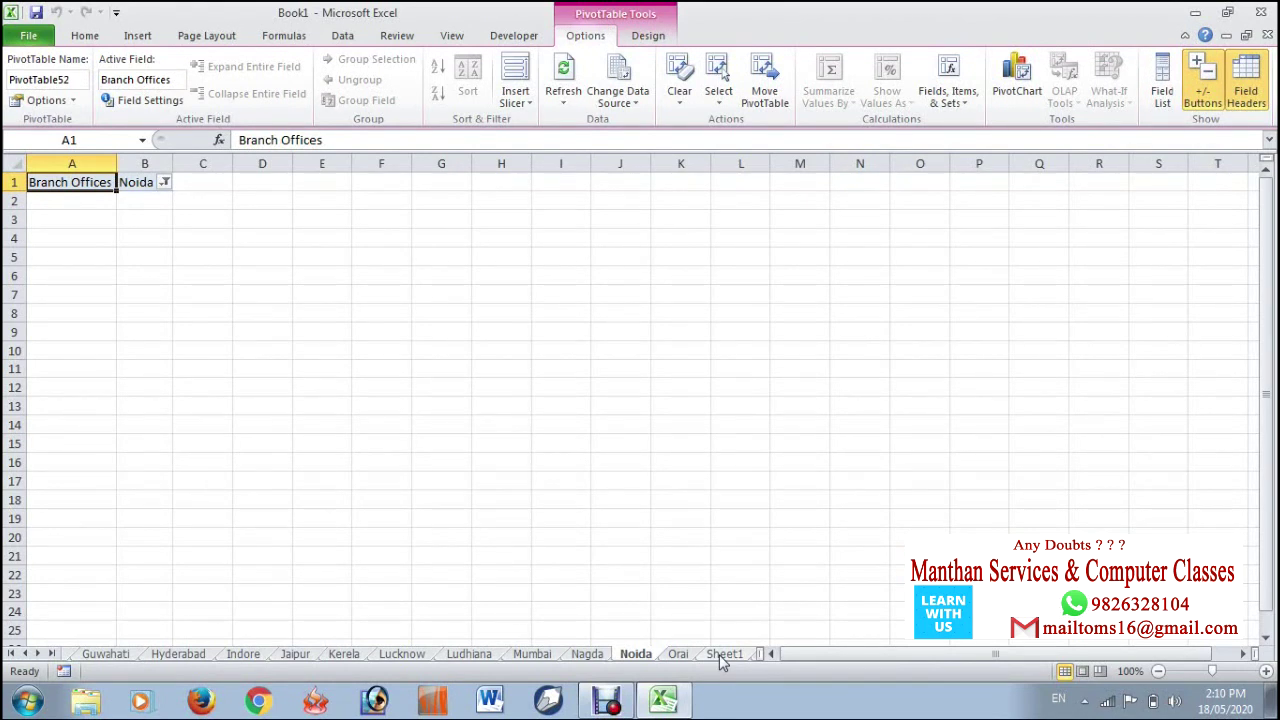
- Step backward through the branch worksheets and forward again to Sheet1, checking the sheets against the branch list
key(ctrl+Page_Up)
key(ctrl+Page_Up)
key(ctrl+Page_Up)
key(ctrl+Page_Up)
key(ctrl+Page_Up)
key(ctrl+Page_Up)
key(ctrl+Page_Up)
key(ctrl+Page_Up)
key(ctrl+Page_Up)
key(ctrl+Page_Up)
key(ctrl+Page_Up)
key(ctrl+Page_Up)
key(ctrl+Page_Up)
key(ctrl+Page_Up)
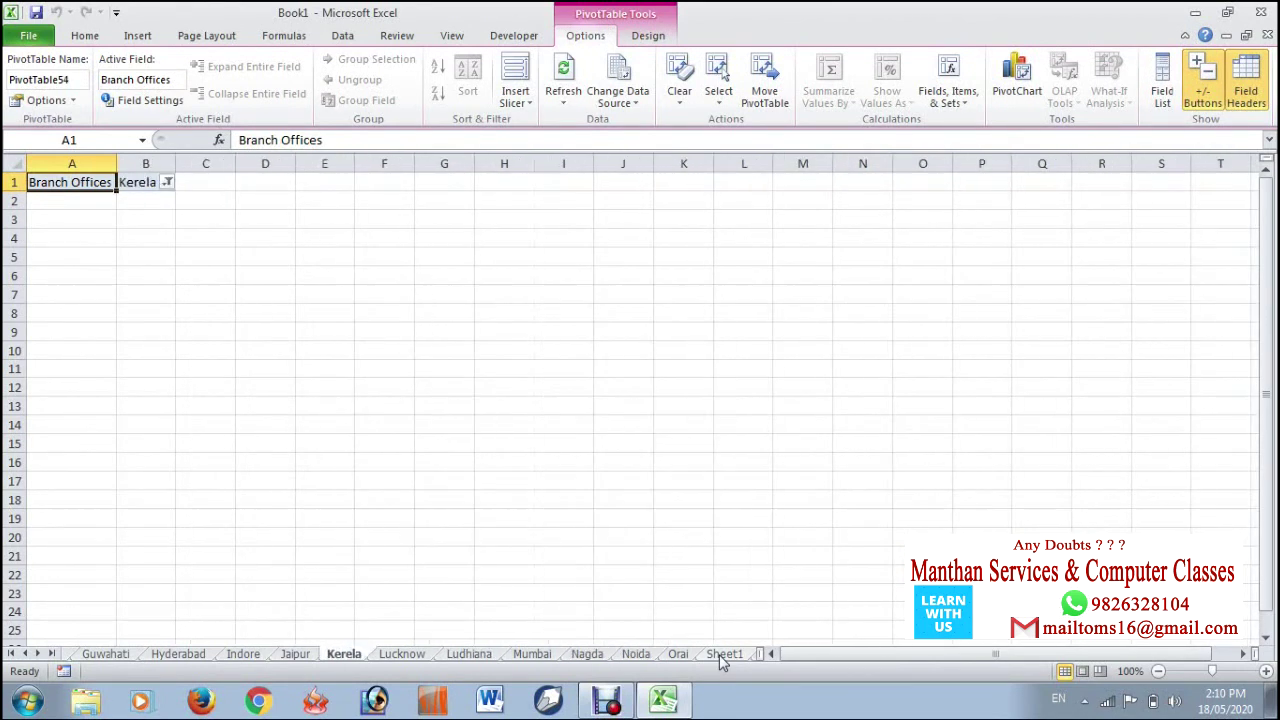
key(ctrl+Page_Down)
key(ctrl+Page_Down)
key(ctrl+Page_Down)
key(ctrl+Page_Down)
key(ctrl+Page_Down)
key(ctrl+Page_Down)
key(ctrl+Page_Down)
key(ctrl+Page_Down)
key(ctrl+Page_Down)
key(ctrl+Page_Down)
key(ctrl+Page_Down)
key(ctrl+Page_Down)
key(ctrl+Page_Down)
key(ctrl+Page_Down)
key(ctrl+Page_Down)
key(ctrl+Page_Down)
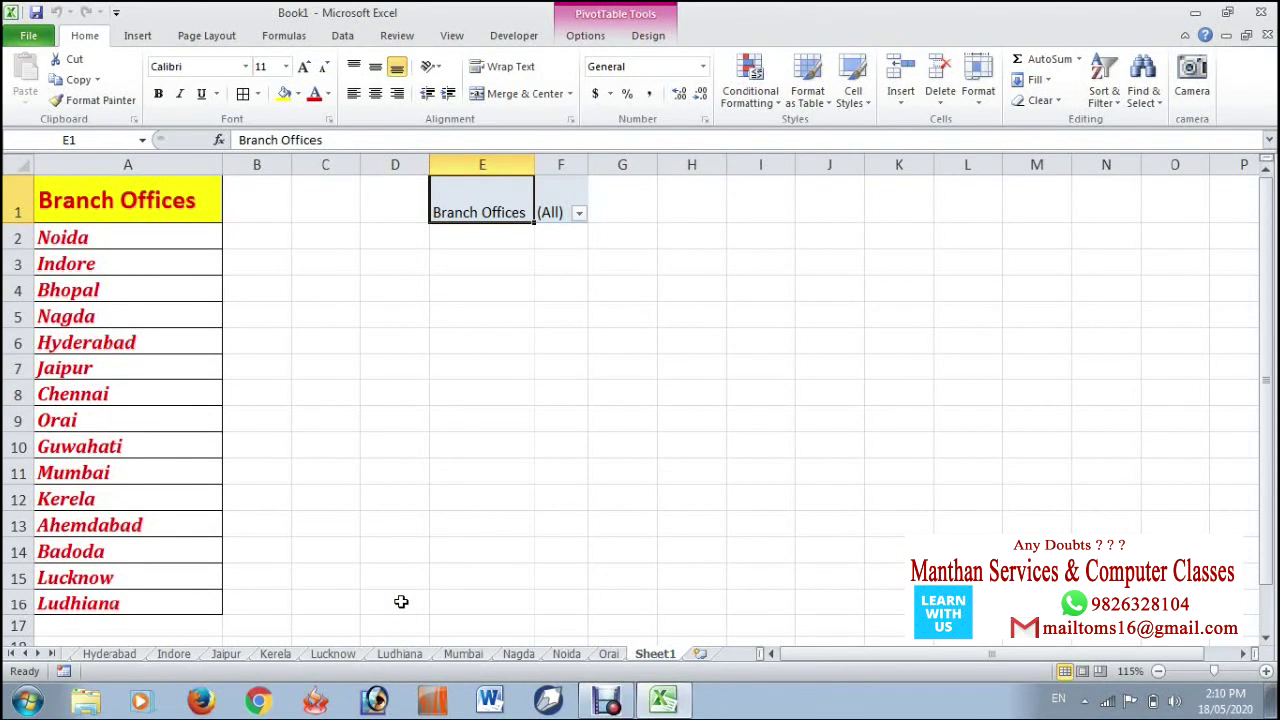
- Page back from Sheet1 through the branch worksheets to the Amravati sheet and examine its Monthwise sale details table
key(ctrl+Page_Up)
key(ctrl+Page_Up)
key(ctrl+Page_Up)
key(ctrl+Page_Up)
key(ctrl+Page_Up)
key(ctrl+Page_Up)
key(ctrl+Page_Up)
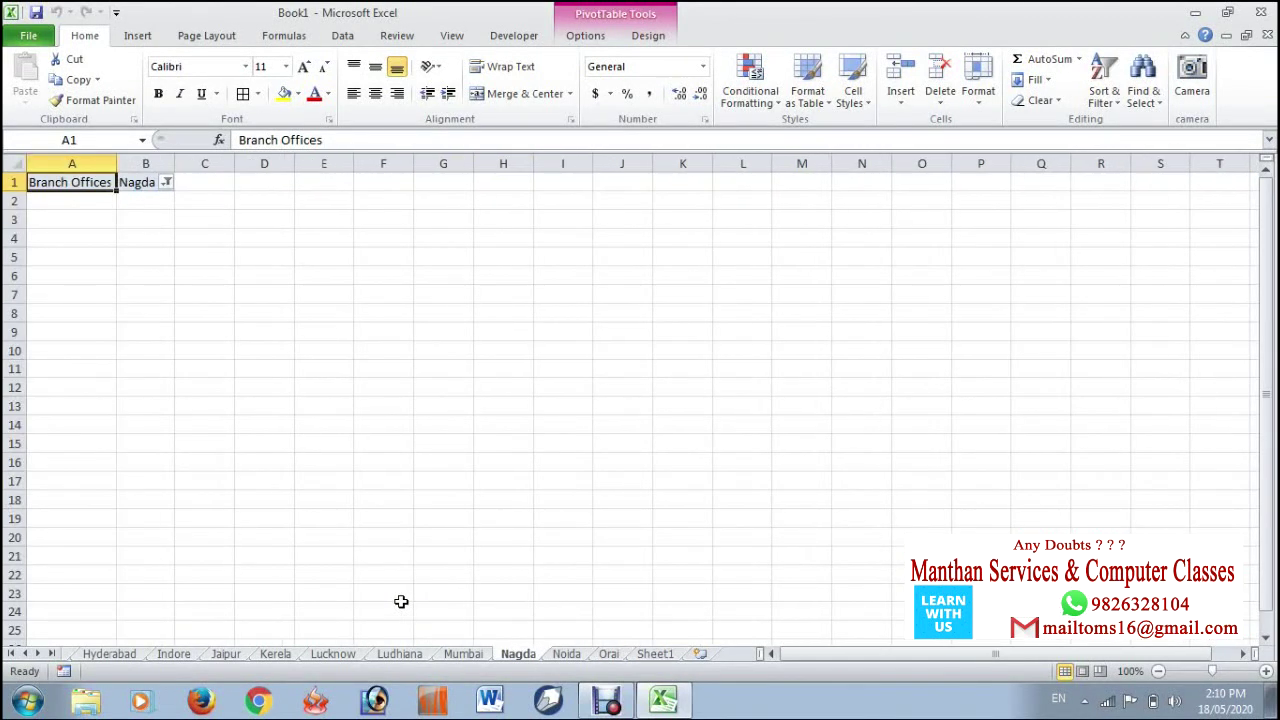
key(ctrl+Page_Up)
key(ctrl+Page_Up)
key(ctrl+Page_Up)
key(ctrl+Page_Up)
key(ctrl+Page_Up)
key(ctrl+Page_Up)
key(ctrl+Page_Up)
key(ctrl+Page_Up)
key(ctrl+Page_Up)
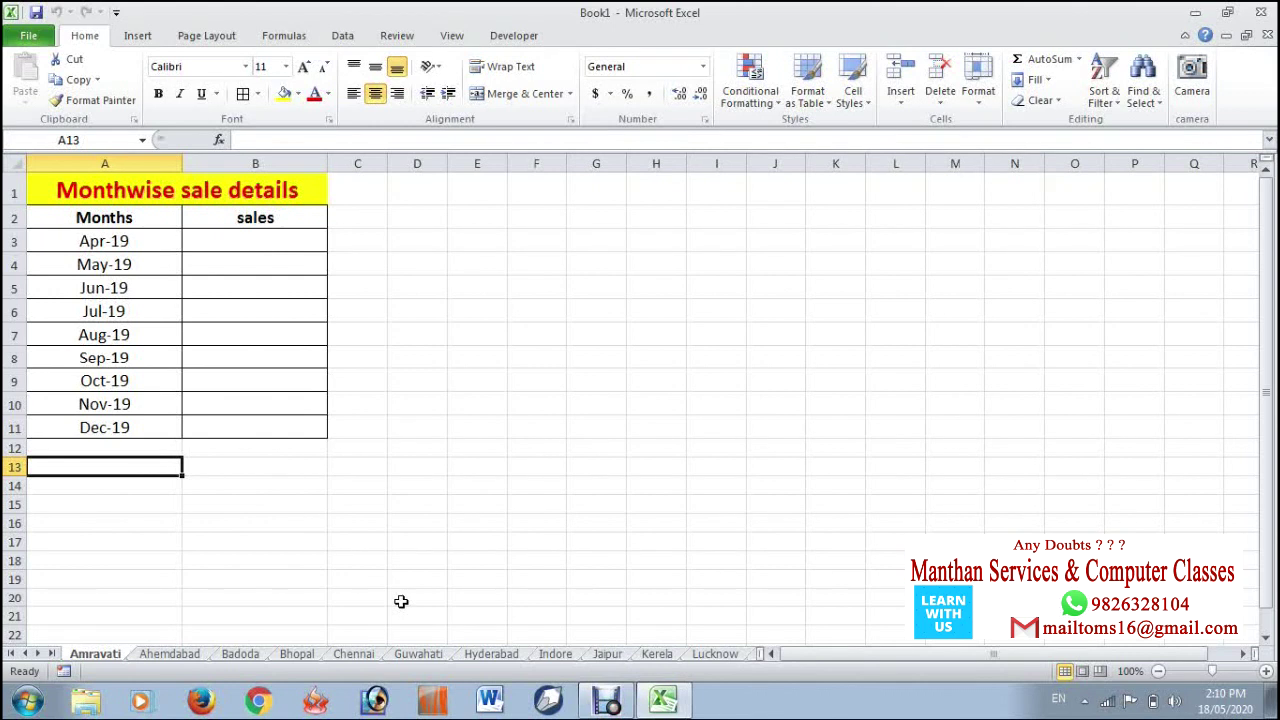
key(ctrl+Page_Down)
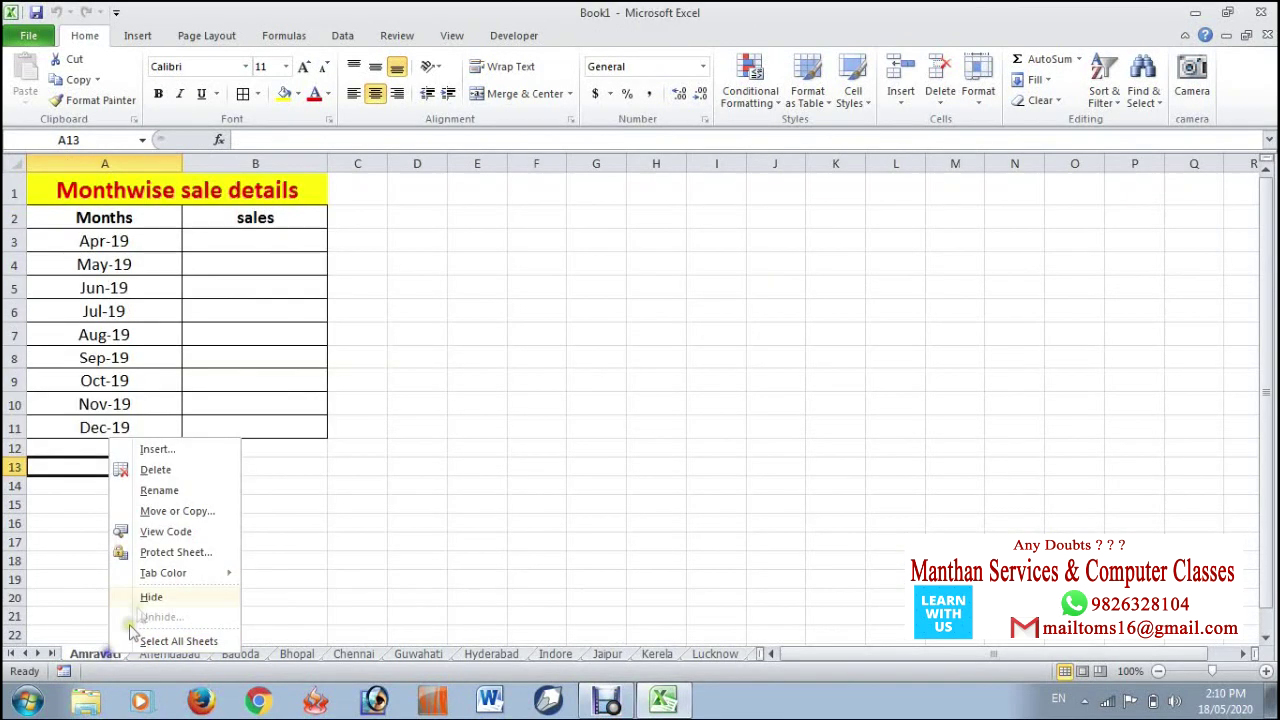
- Delete the Amravati worksheet and confirm its permanent removal
click(155, 469)
click(606, 396)
click(166, 611)
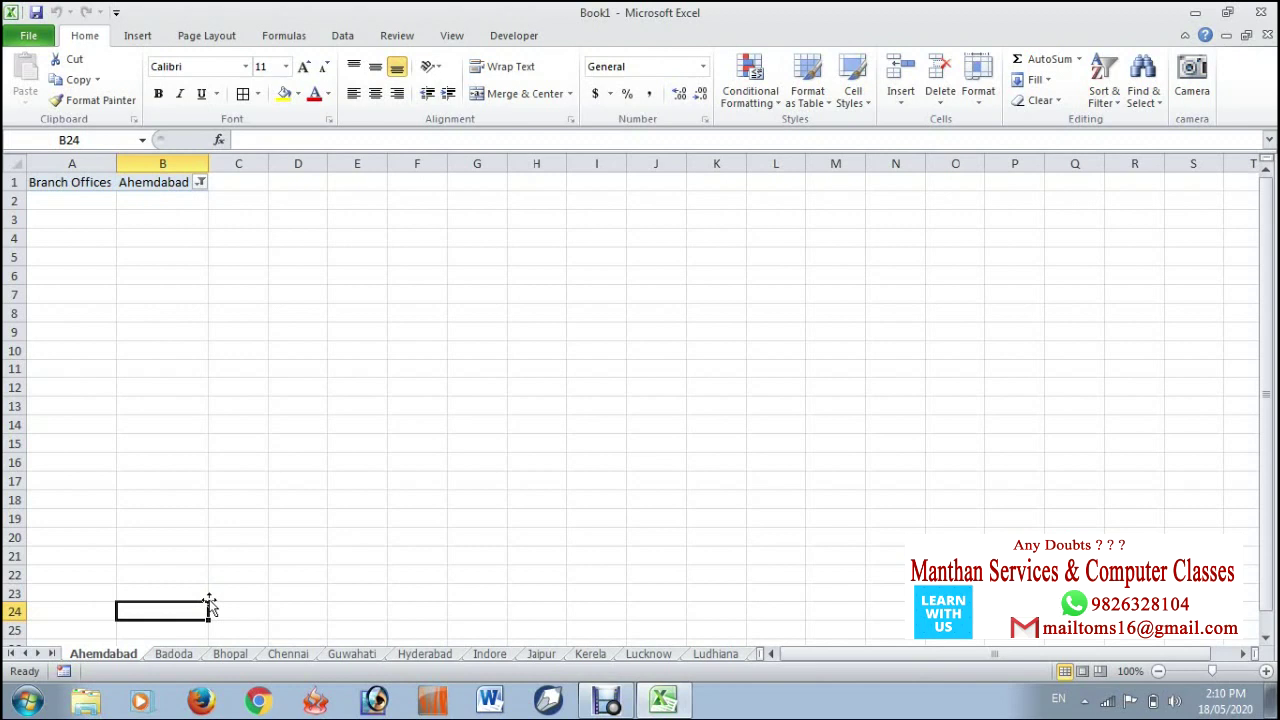
- Go forward through the remaining branch worksheets and back to Ahemdabad, examining the PivotTable filter cells on each
key(ctrl+Page_Down)
key(ctrl+Page_Down)
key(ctrl+Page_Up)
key(ctrl+Page_Down)
key(ctrl+Page_Down)
key(ctrl+Page_Down)
key(ctrl+Page_Down)
key(ctrl+Page_Down)
key(ctrl+Page_Down)
key(ctrl+Page_Down)
key(ctrl+Page_Down)
key(ctrl+Page_Down)
key(ctrl+Page_Down)
key(ctrl+Page_Down)
key(ctrl+Page_Up)
key(ctrl+Page_Up)
key(ctrl+Page_Up)
key(ctrl+Page_Up)
key(ctrl+Page_Up)
key(ctrl+Page_Up)
key(ctrl+Page_Up)
key(ctrl+Page_Up)
key(ctrl+Page_Up)
key(ctrl+Page_Up)
key(ctrl+Page_Up)
key(ctrl+Page_Up)
- Clear the PivotTable filter in A1:C4 of the Ahemdabad sheet and compare it with the Badoda sheet
drag(226, 231, 45, 180)
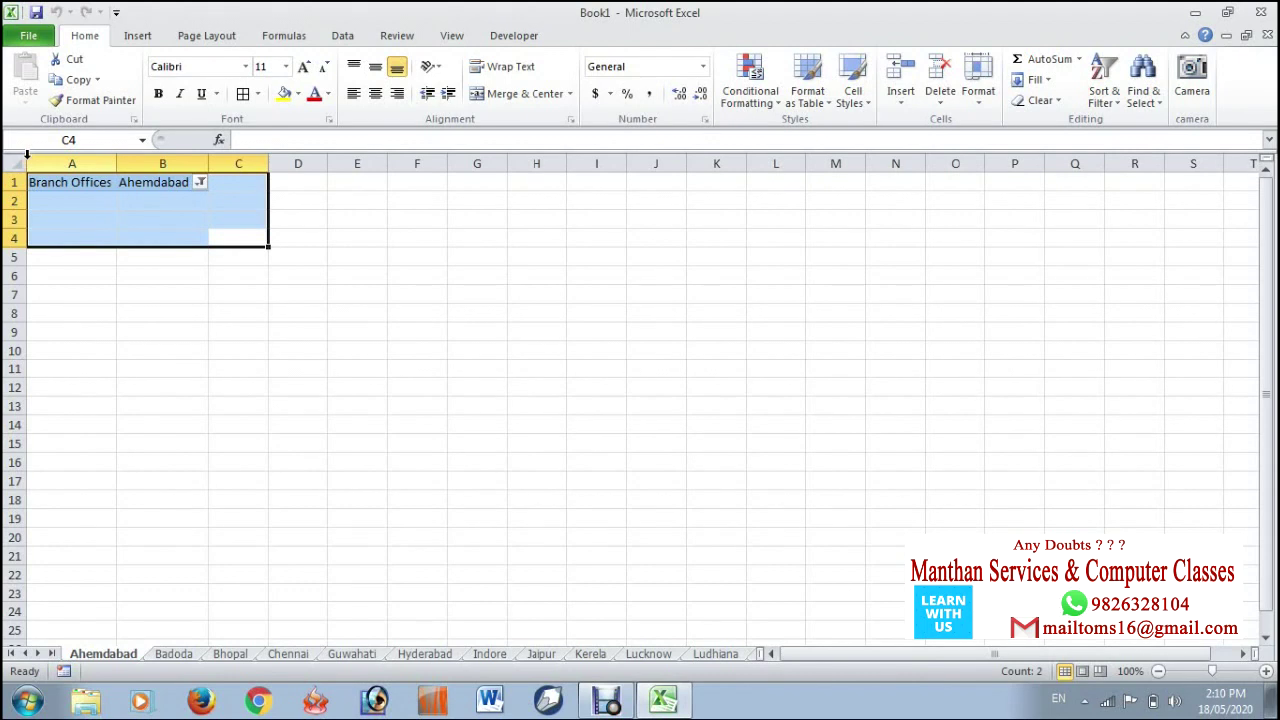
key(Delete)
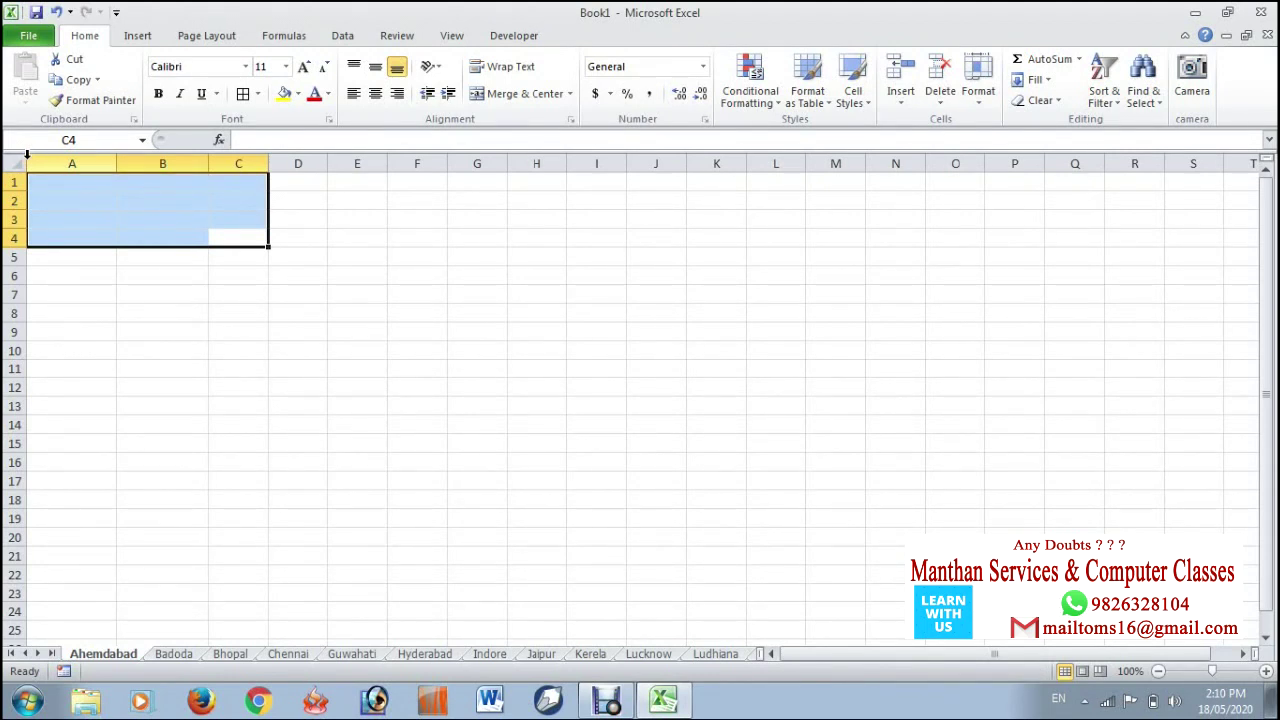
key(ctrl+Page_Down)
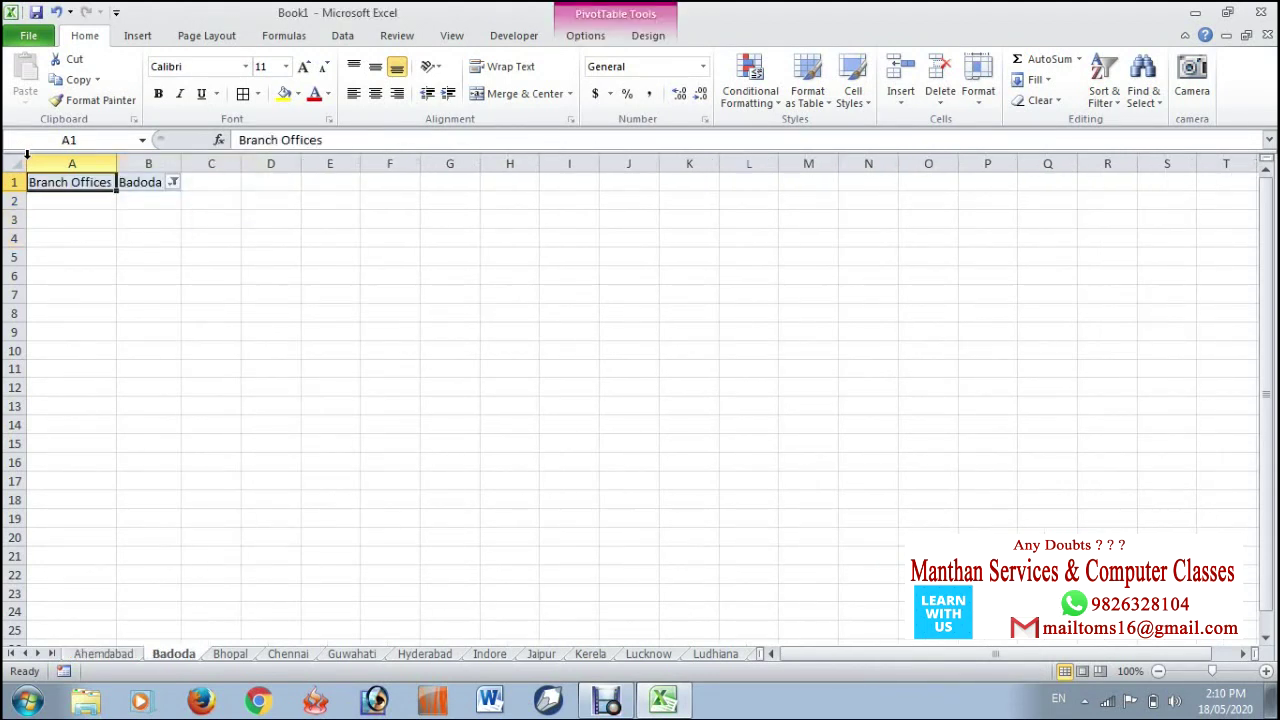
key(ctrl+Page_Up)
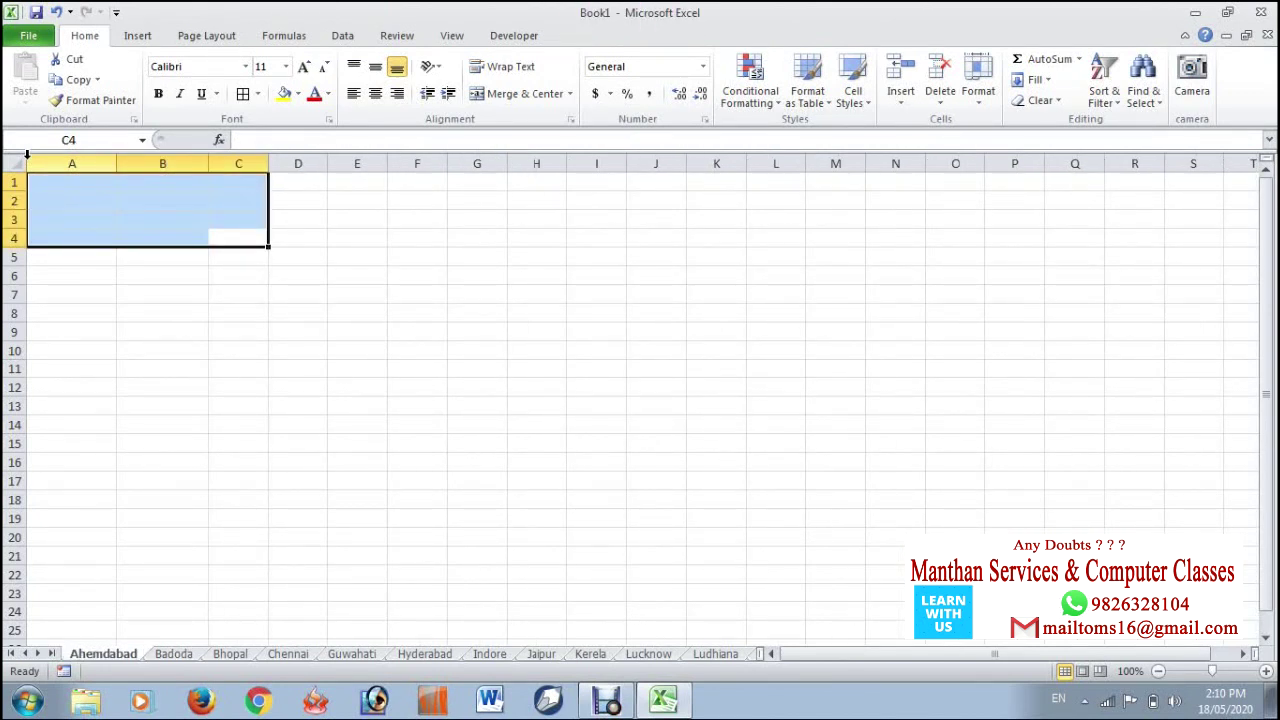
- Go through the branch worksheets up to Mumbai, checking which ones still contain the Branch Offices filter
key(ctrl+Page_Down)
key(ctrl+Page_Down)
key(ctrl+Page_Down)
key(ctrl+Page_Down)
key(ctrl+Page_Down)
key(ctrl+Page_Down)
key(ctrl+Page_Down)
key(ctrl+Page_Down)
key(ctrl+Page_Down)
key(ctrl+Page_Down)
key(ctrl+Page_Down)
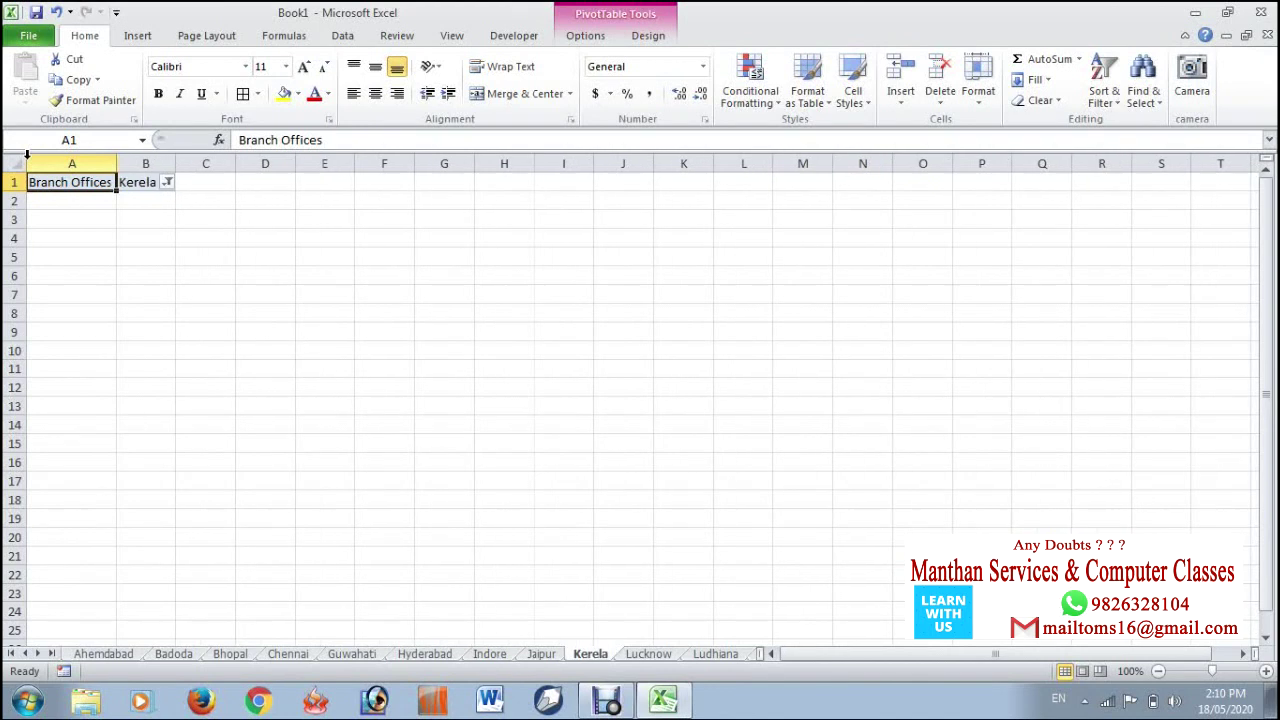
key(ctrl+Page_Up)
key(ctrl+Page_Up)
key(ctrl+Page_Up)
key(ctrl+Page_Up)
key(ctrl+Page_Up)
key(ctrl+Page_Up)
key(ctrl+Page_Up)
key(ctrl+Page_Up)
key(ctrl+Page_Up)
key(ctrl+Page_Up)
key(ctrl+Page_Up)
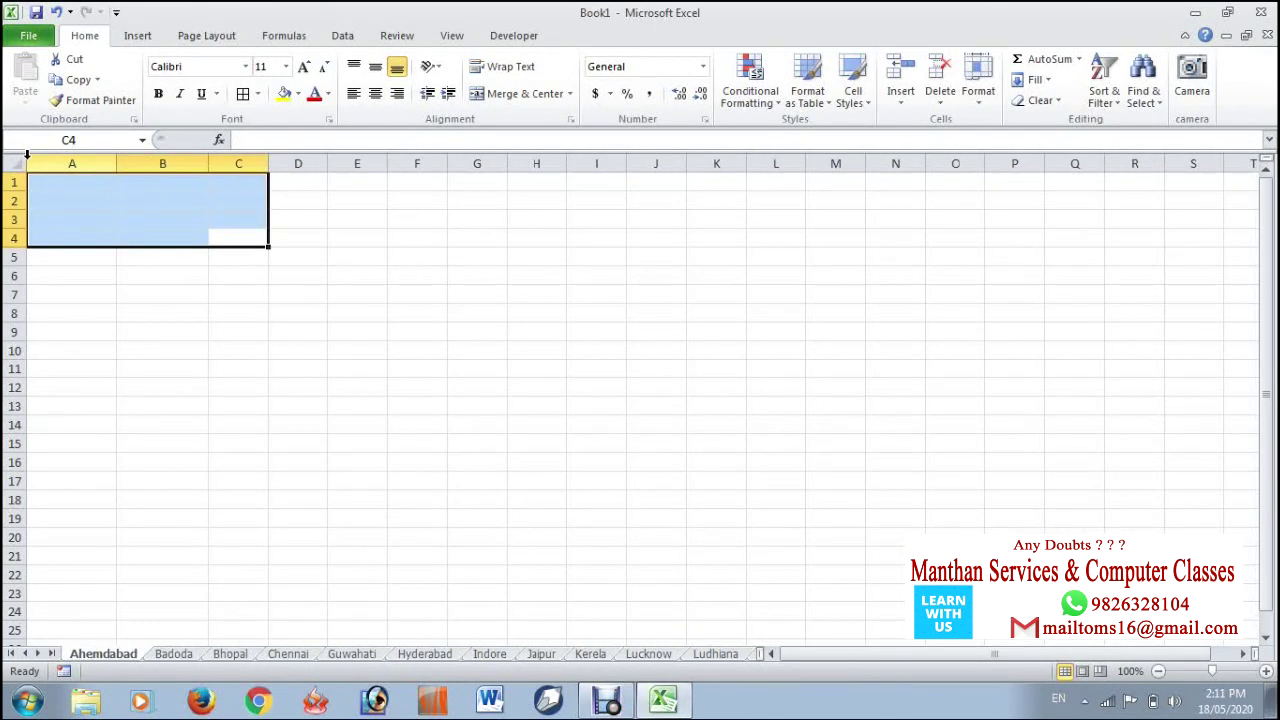
key(ctrl+Page_Down)
key(ctrl+Page_Down)
key(ctrl+Page_Down)
key(ctrl+Page_Down)
key(ctrl+Page_Down)
key(ctrl+Page_Down)
key(ctrl+Page_Down)
key(ctrl+Page_Down)
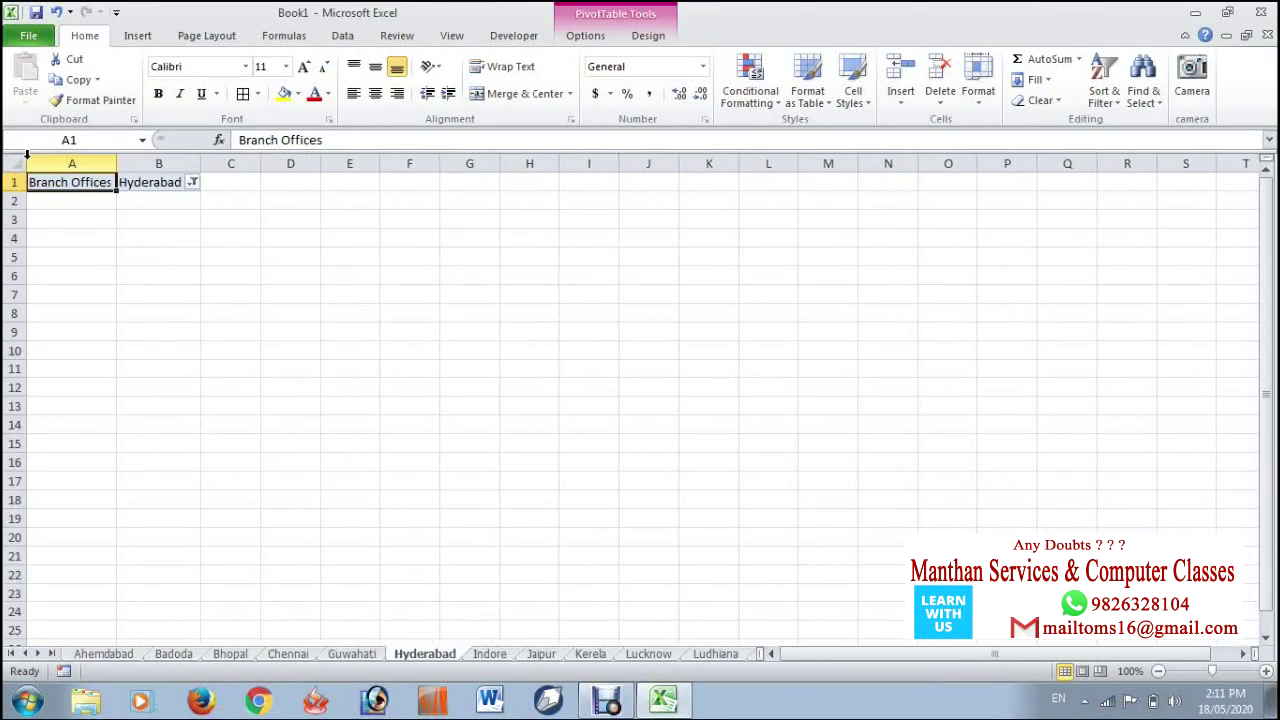
key(ctrl+Page_Down)
key(ctrl+Page_Down)
key(ctrl+Page_Down)
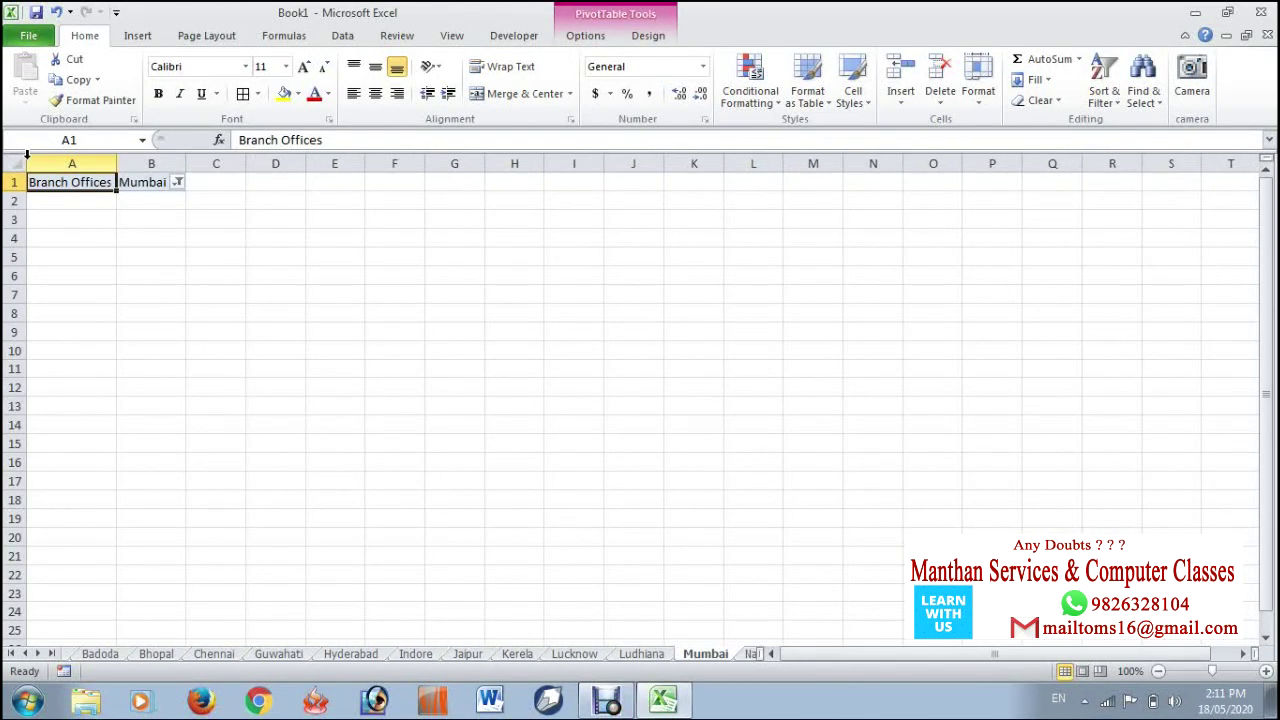
- Group all worksheets from the Mumbai sheet and clear the PivotTable filter in A1:C5 on every sheet
right_click(712, 660)
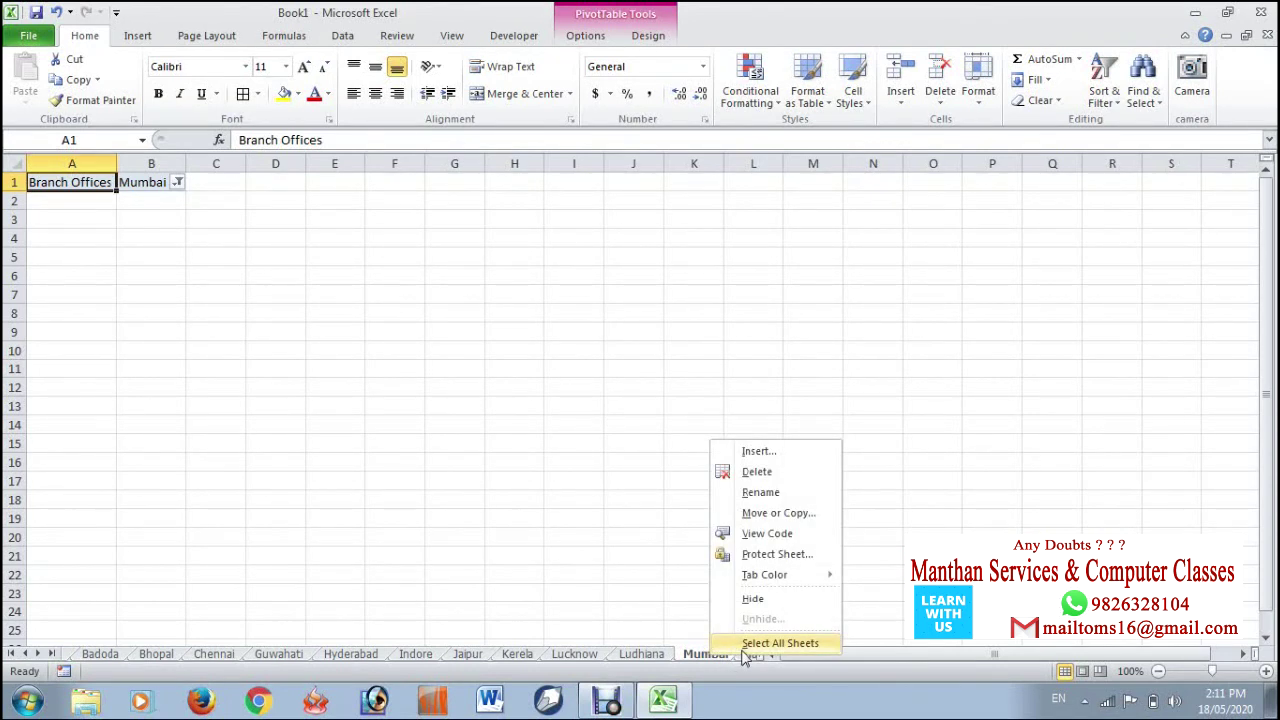
click(745, 645)
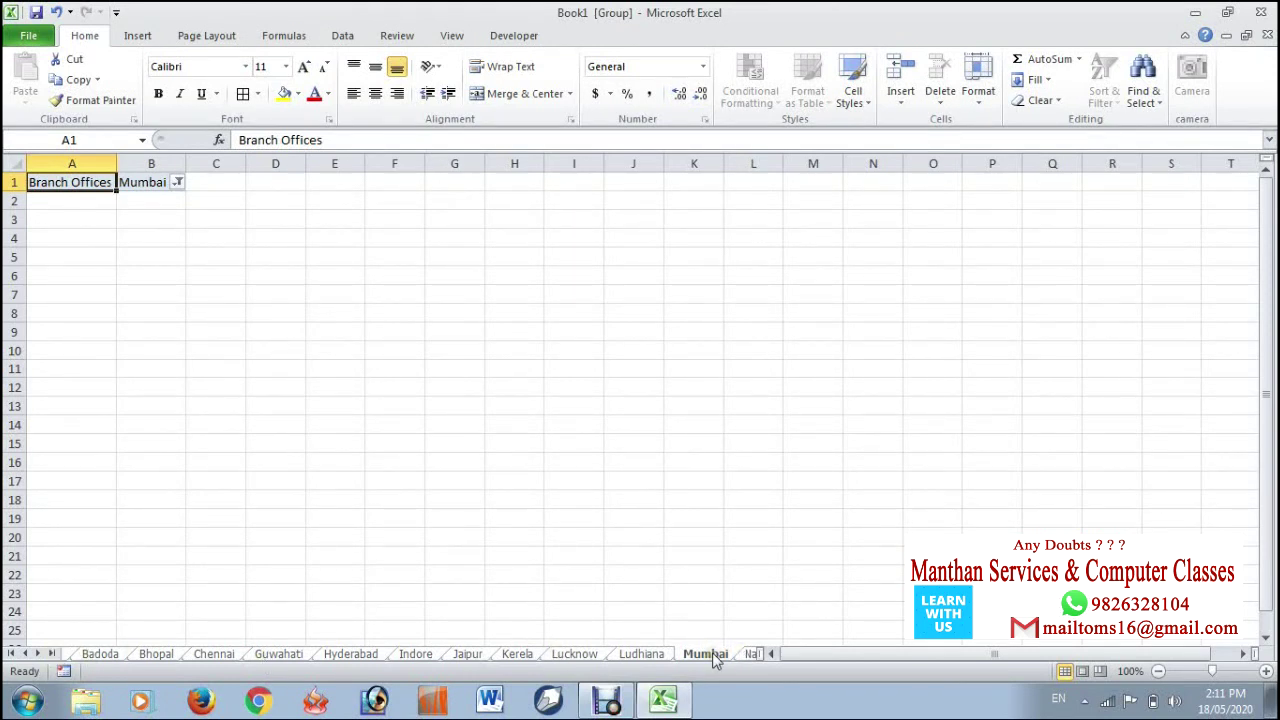
drag(226, 256, 49, 162)
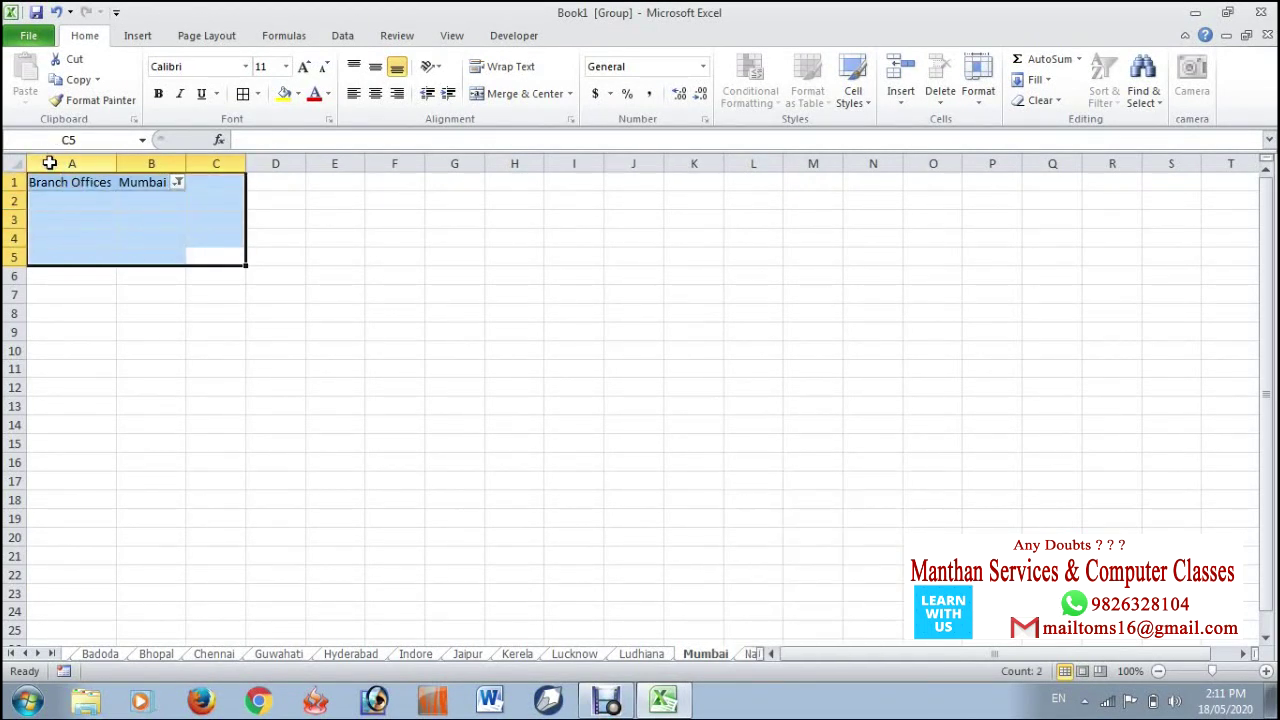
key(Delete)
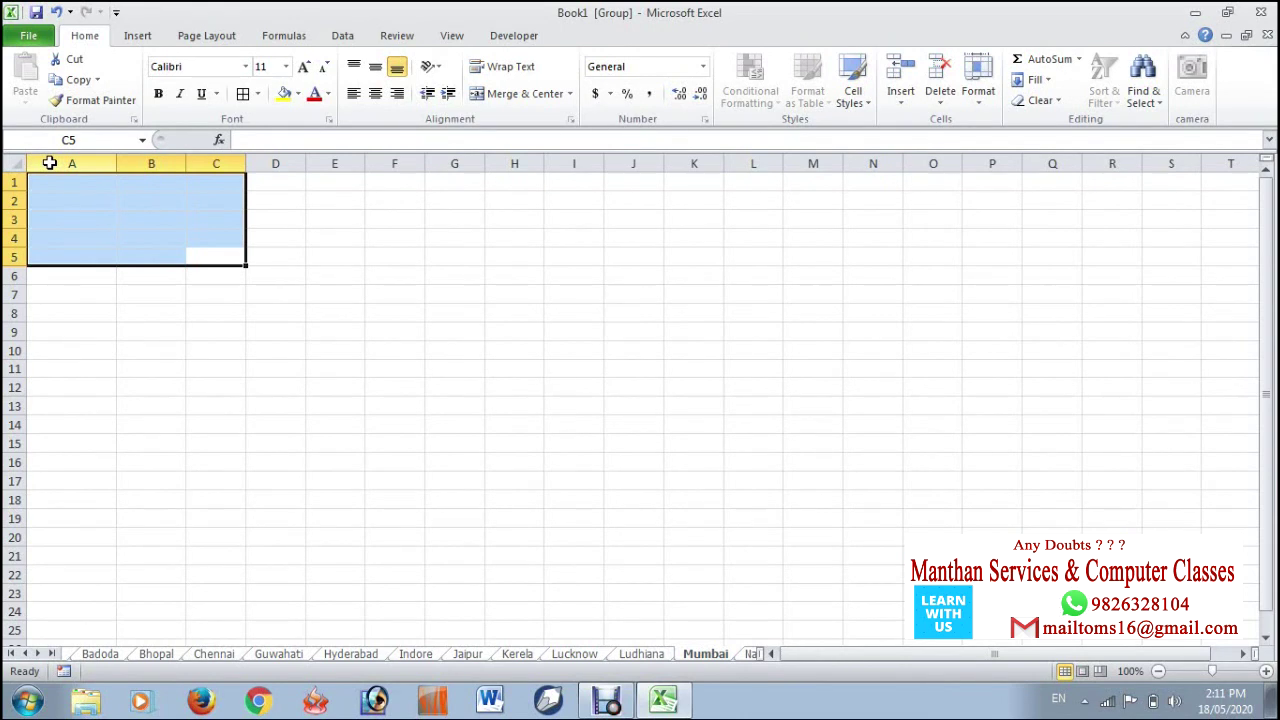
key(Up)
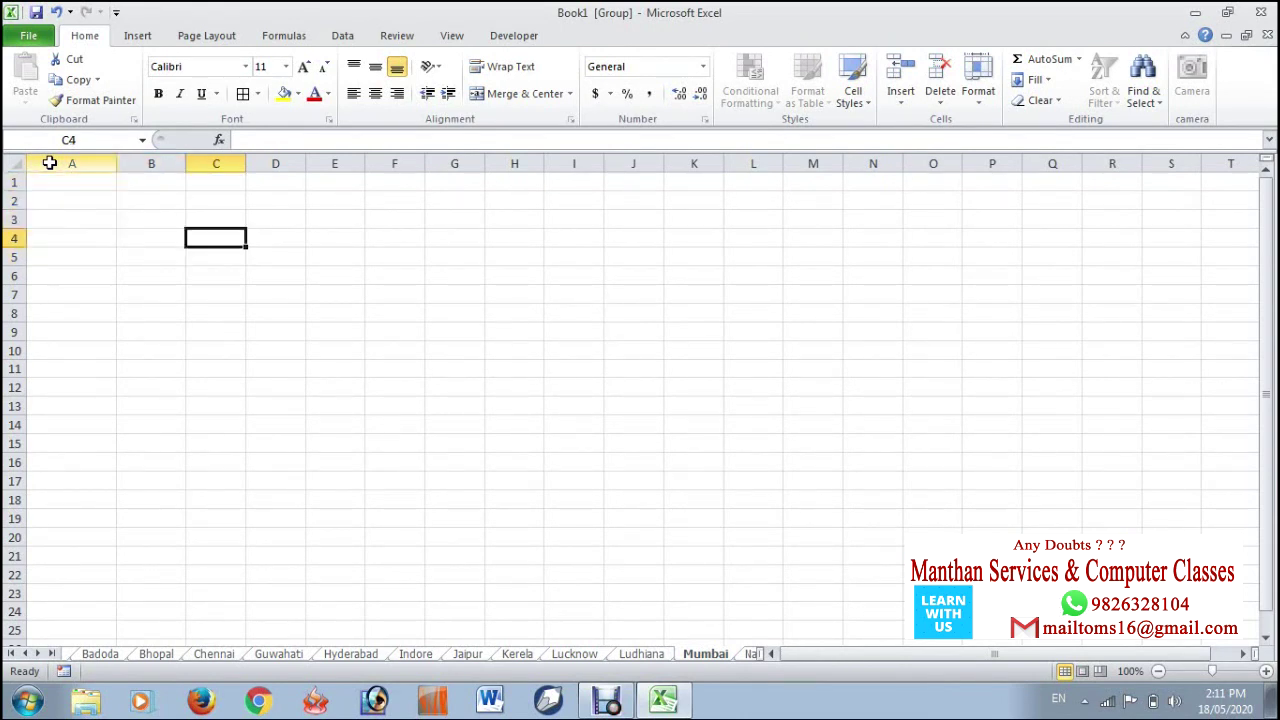
- Go back and forth through the branch worksheets, ending on Ahemdabad, to check whether the filter cells are cleared
key(ctrl+Page_Up)
key(ctrl+Page_Up)
key(ctrl+Page_Up)
key(ctrl+Page_Up)
key(ctrl+Page_Up)
key(ctrl+Page_Up)
key(ctrl+Page_Up)
key(ctrl+Page_Up)
key(ctrl+Page_Up)
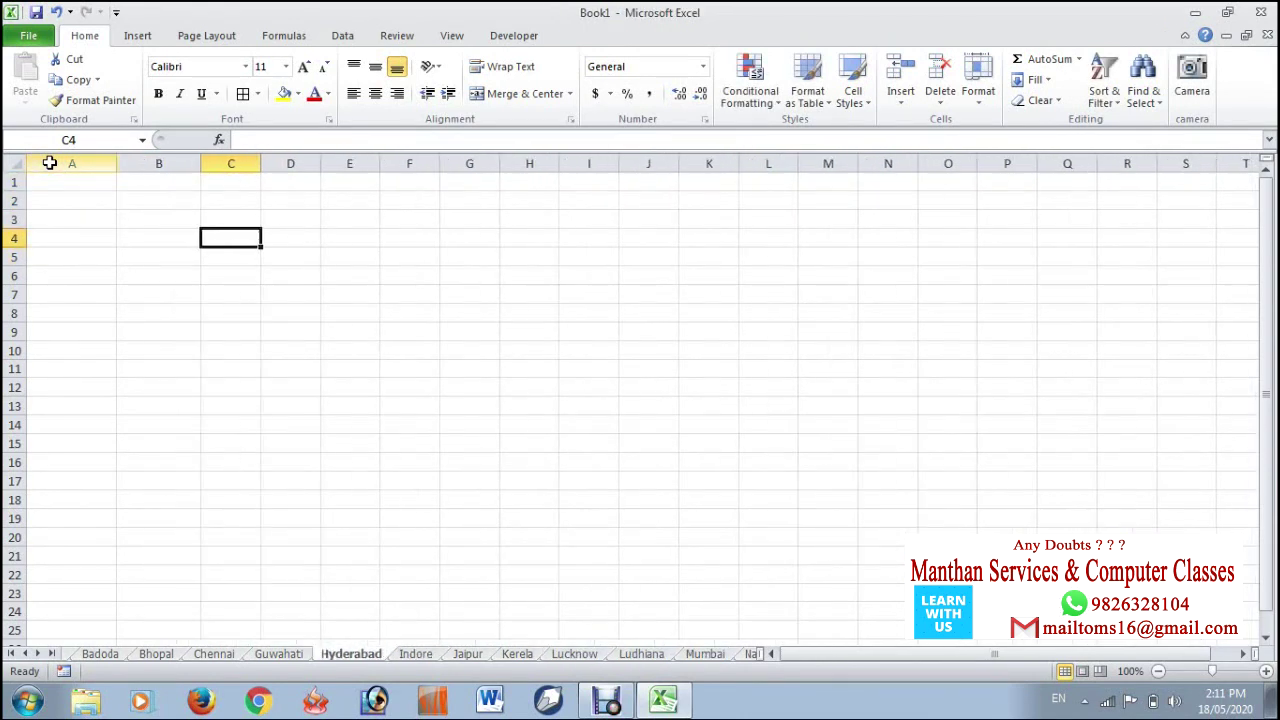
key(ctrl+Page_Up)
key(ctrl+Page_Up)
key(ctrl+Page_Down)
key(ctrl+Page_Down)
key(ctrl+Page_Down)
key(ctrl+Page_Down)
key(ctrl+Page_Down)
key(ctrl+Page_Down)
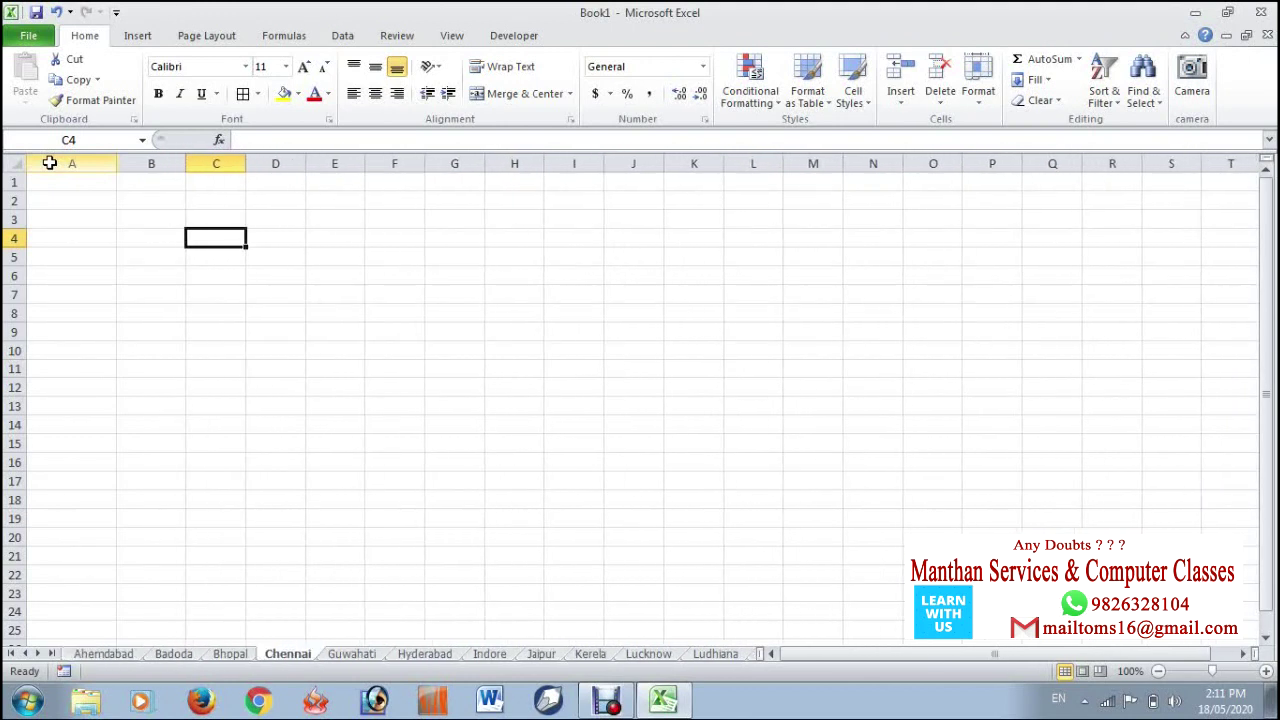
key(ctrl+Page_Down)
key(ctrl+Page_Down)
key(ctrl+Page_Down)
key(ctrl+Page_Down)
key(ctrl+Page_Down)
key(ctrl+Page_Up)
key(ctrl+Page_Up)
key(ctrl+Page_Up)
key(ctrl+Page_Up)
key(ctrl+Page_Up)
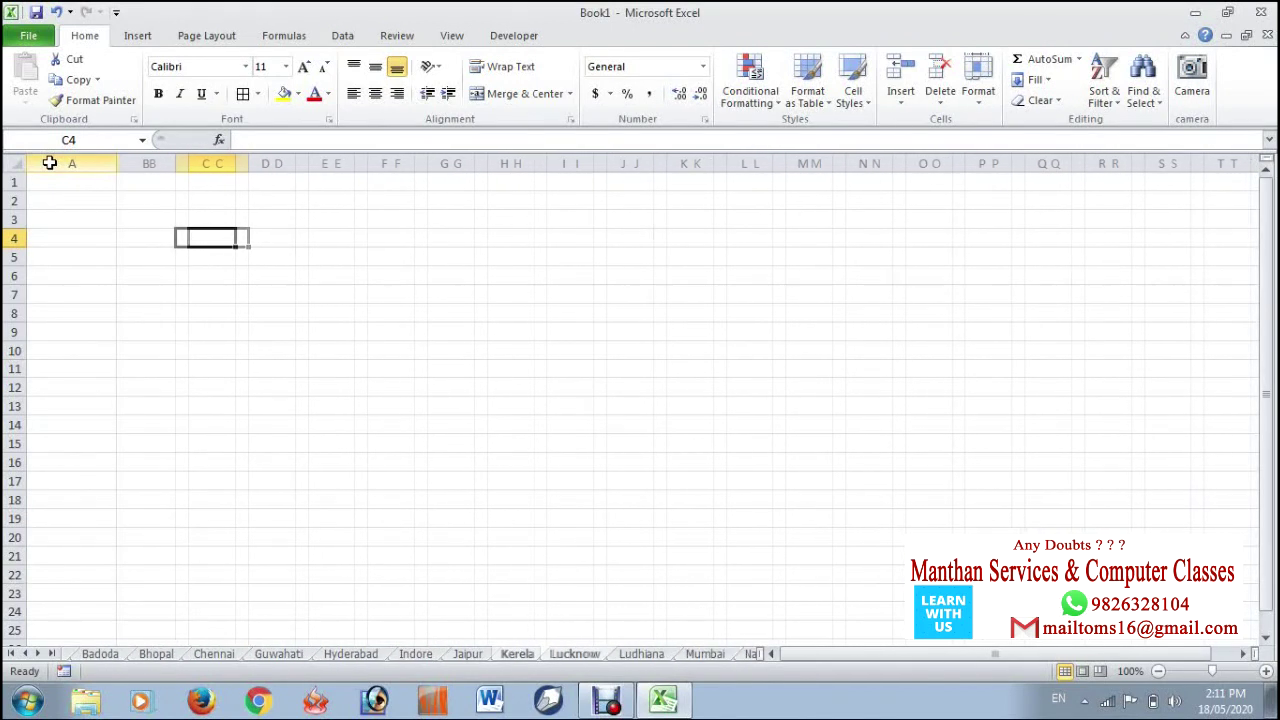
key(ctrl+Page_Up)
key(ctrl+Page_Up)
key(ctrl+Page_Up)
key(ctrl+Page_Up)
key(ctrl+Page_Up)
key(ctrl+Page_Up)
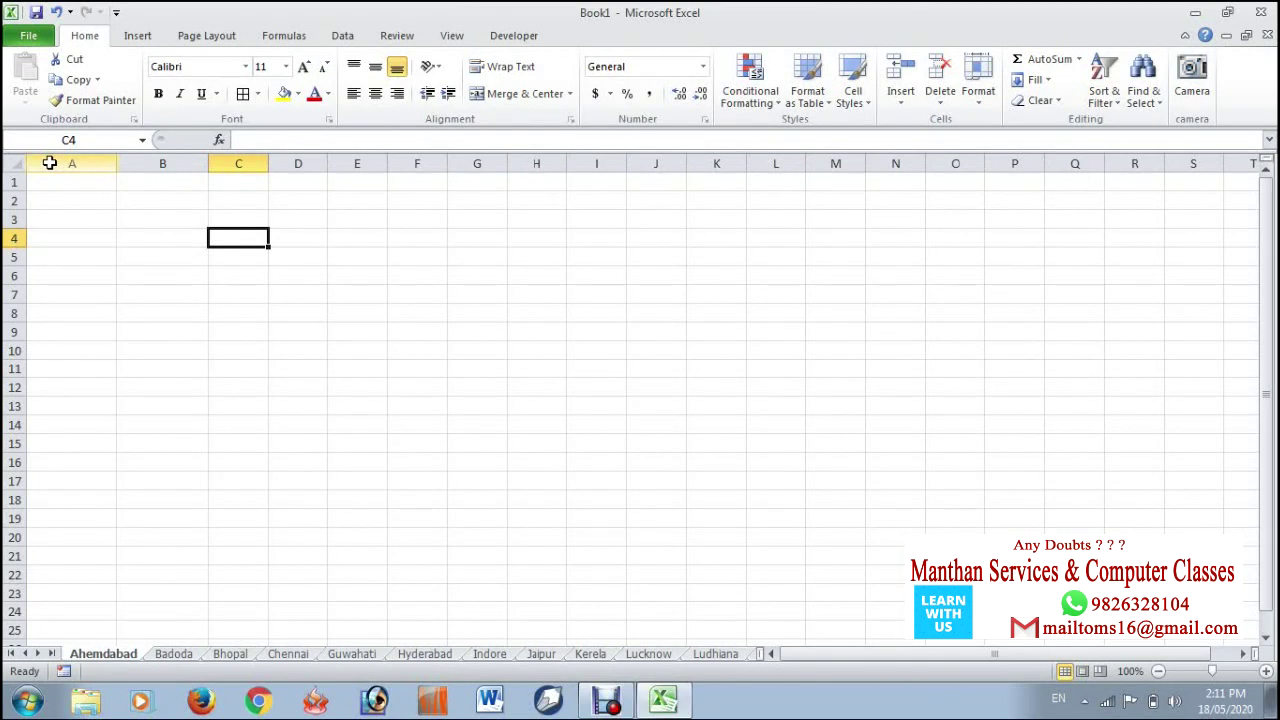
- Enter the heading "Details of sale" in cell A1 of the Ahemdabad sheet
key(ctrl+Up)
key(Left)
key(Left)
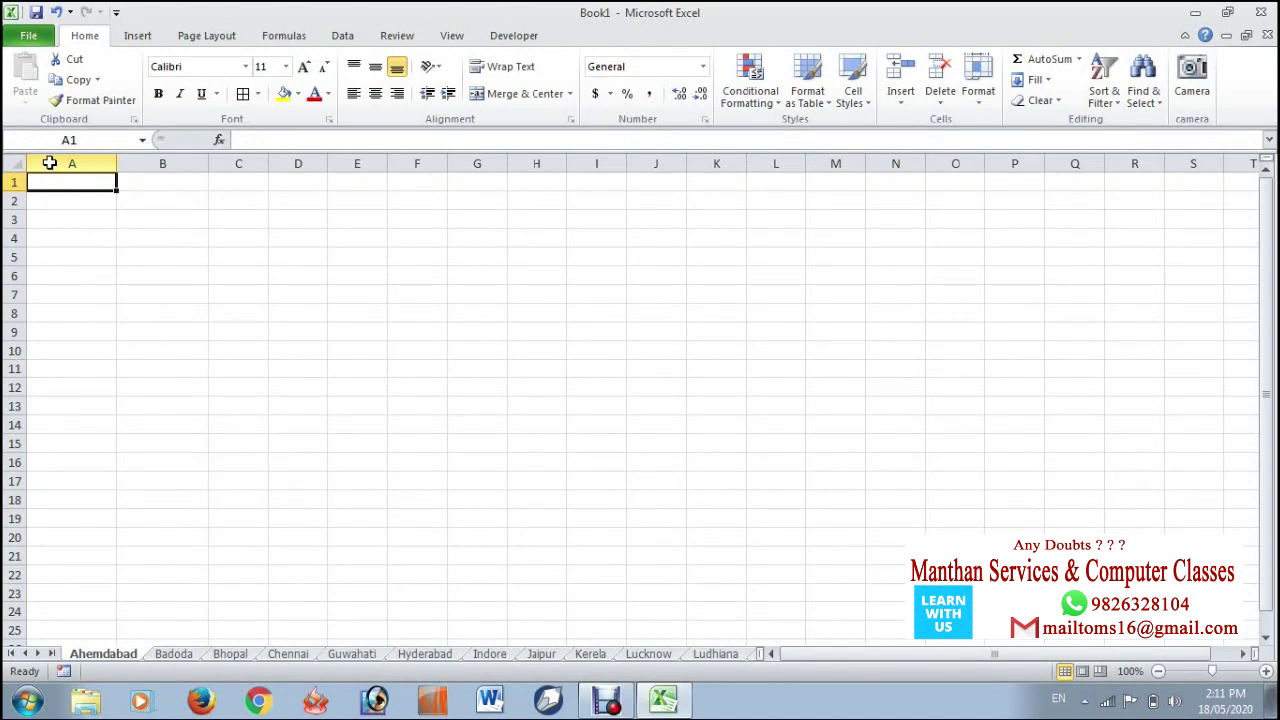
text(Detail)
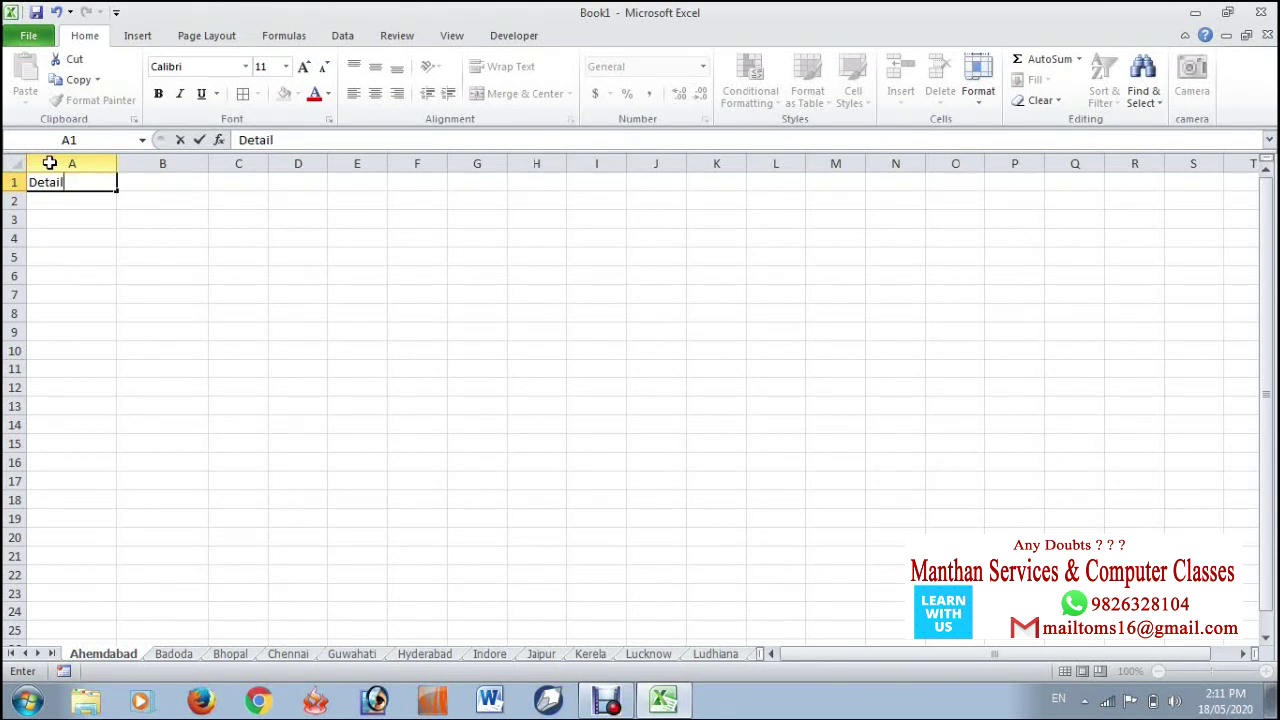
text(s of sale)
click(200, 288)
- Merge and center the heading across A1:B1, fill it yellow and enlarge its font to 22
drag(72, 186, 152, 182)
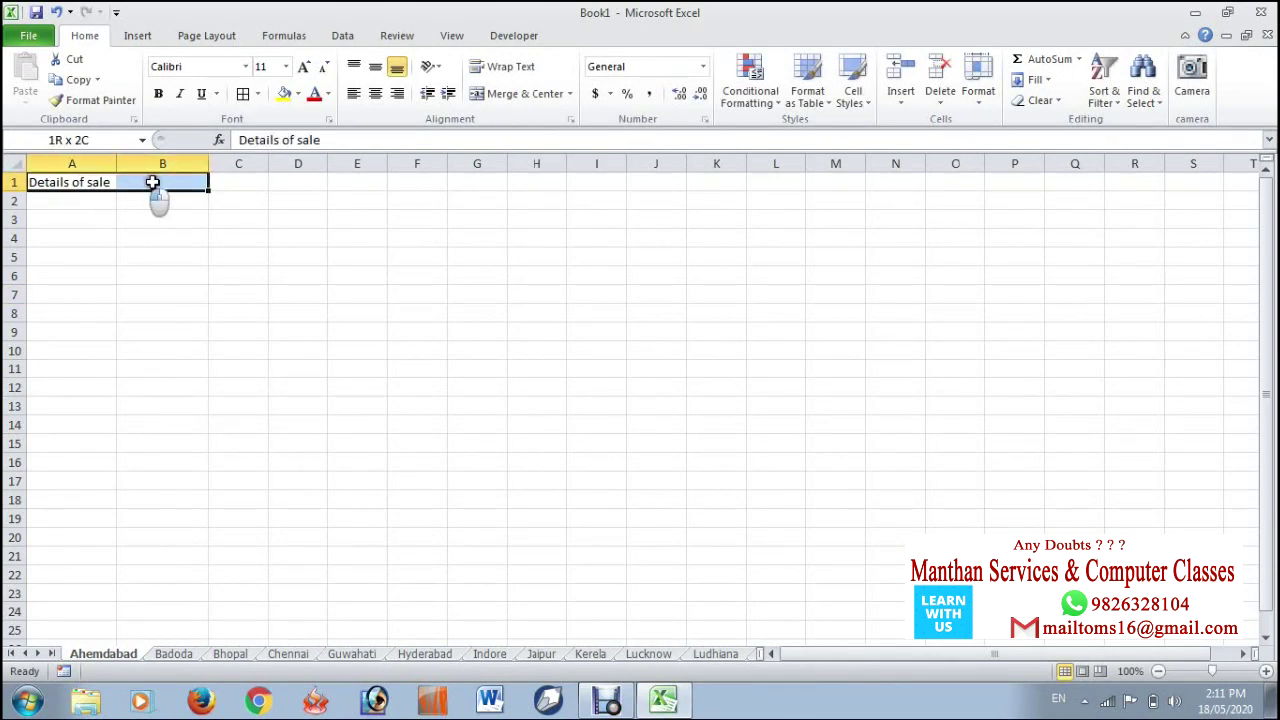
click(500, 93)
click(284, 93)
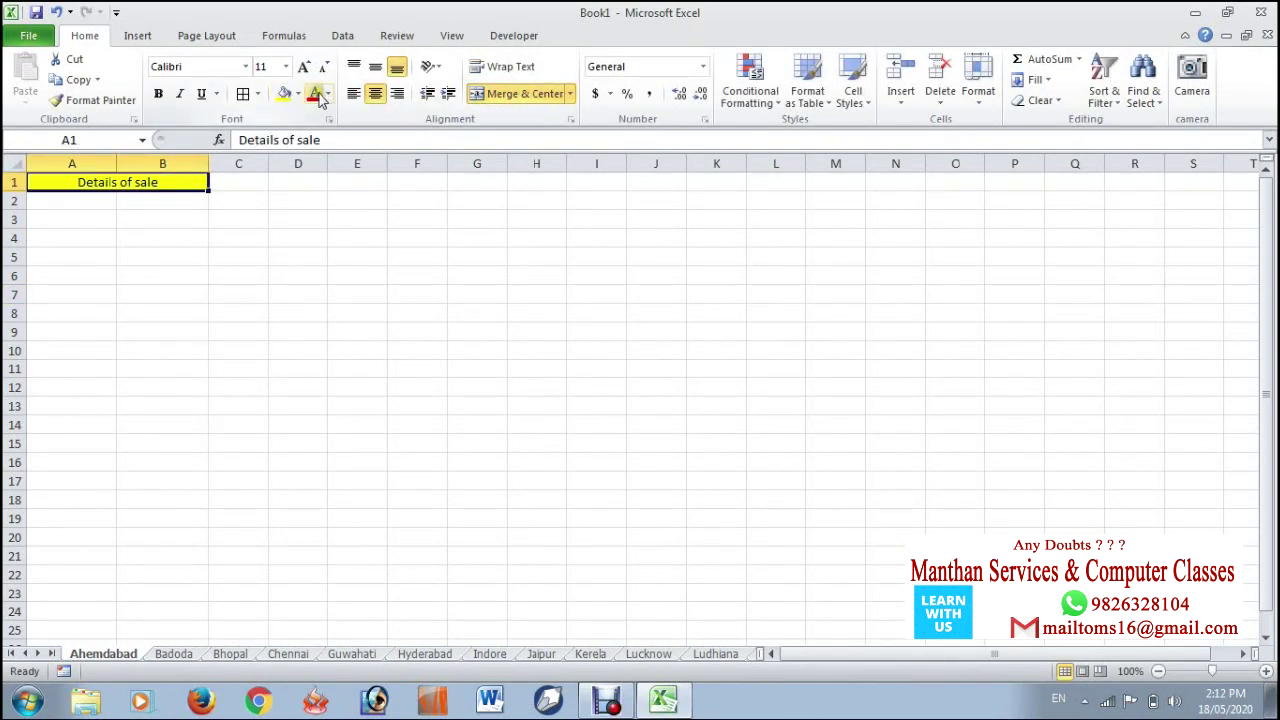
click(303, 66)
click(303, 66)
click(303, 66)
click(303, 66)
click(303, 66)
click(303, 66)
- Widen columns A and B of the Ahemdabad sheet to give the heading more room
drag(209, 163, 320, 163)
click(105, 163)
drag(116, 163, 193, 185)
click(265, 254)
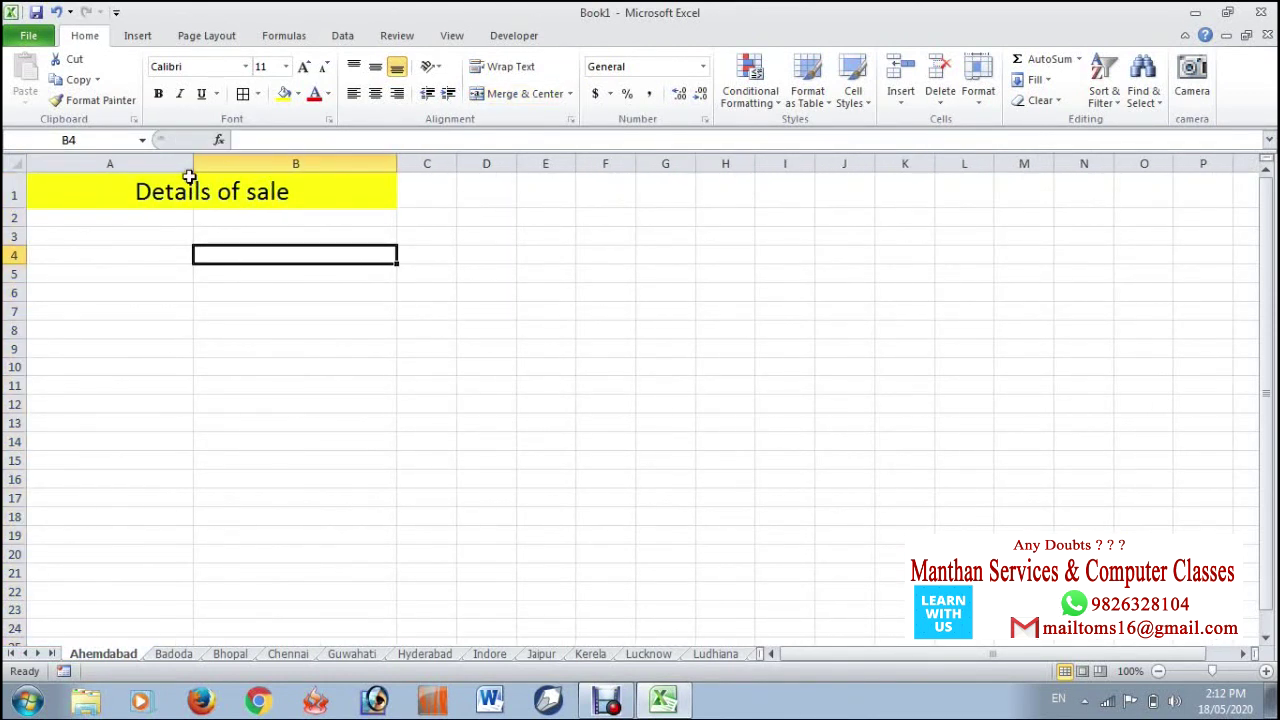
- Enter April-19 and May-19 in A2:A3 and extend the month series through Feb-20 in A12
click(141, 219)
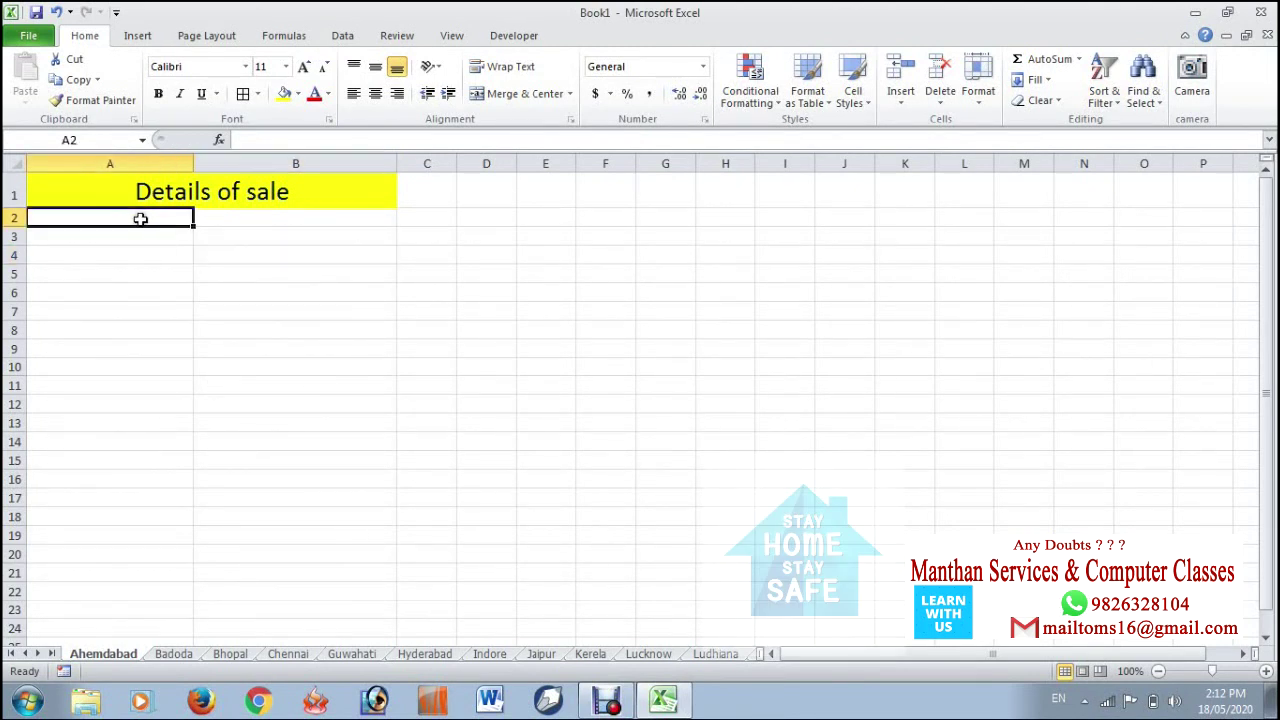
text(Apr)
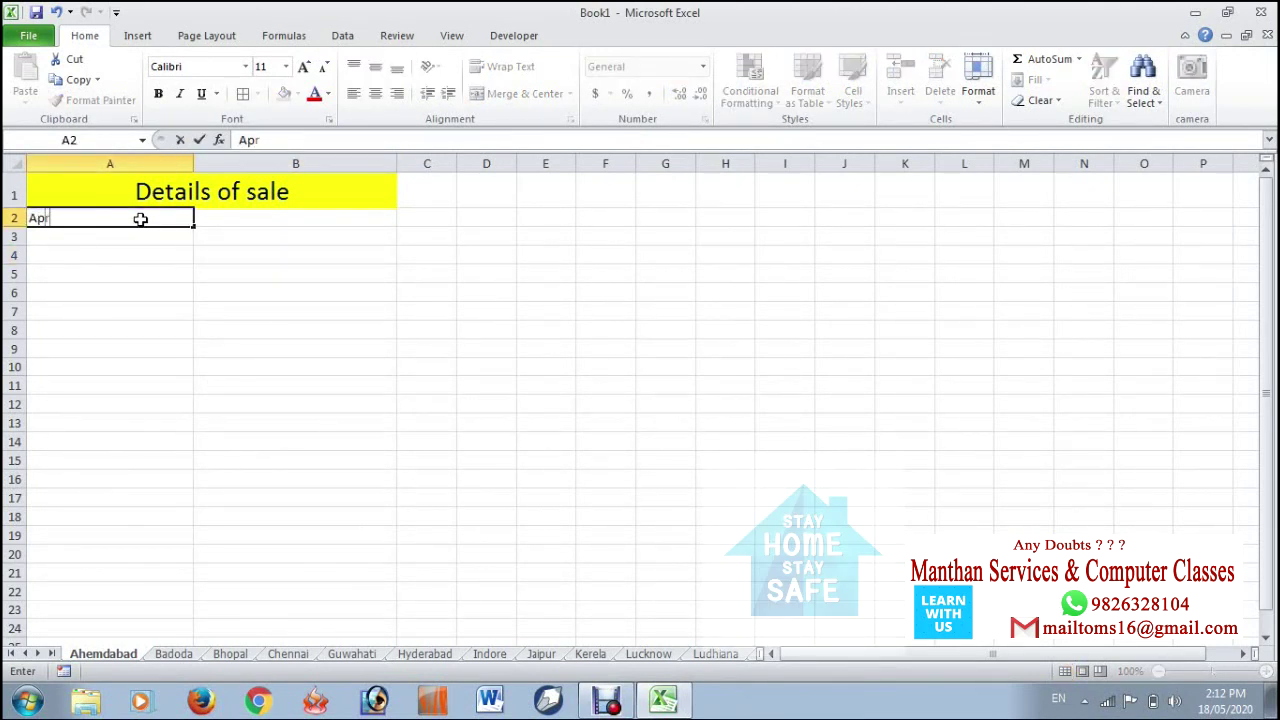
text(o)
key(BackSpace)
text(il-19)
key(Return)
text(May-19)
key(Return)
drag(140, 219, 192, 422)
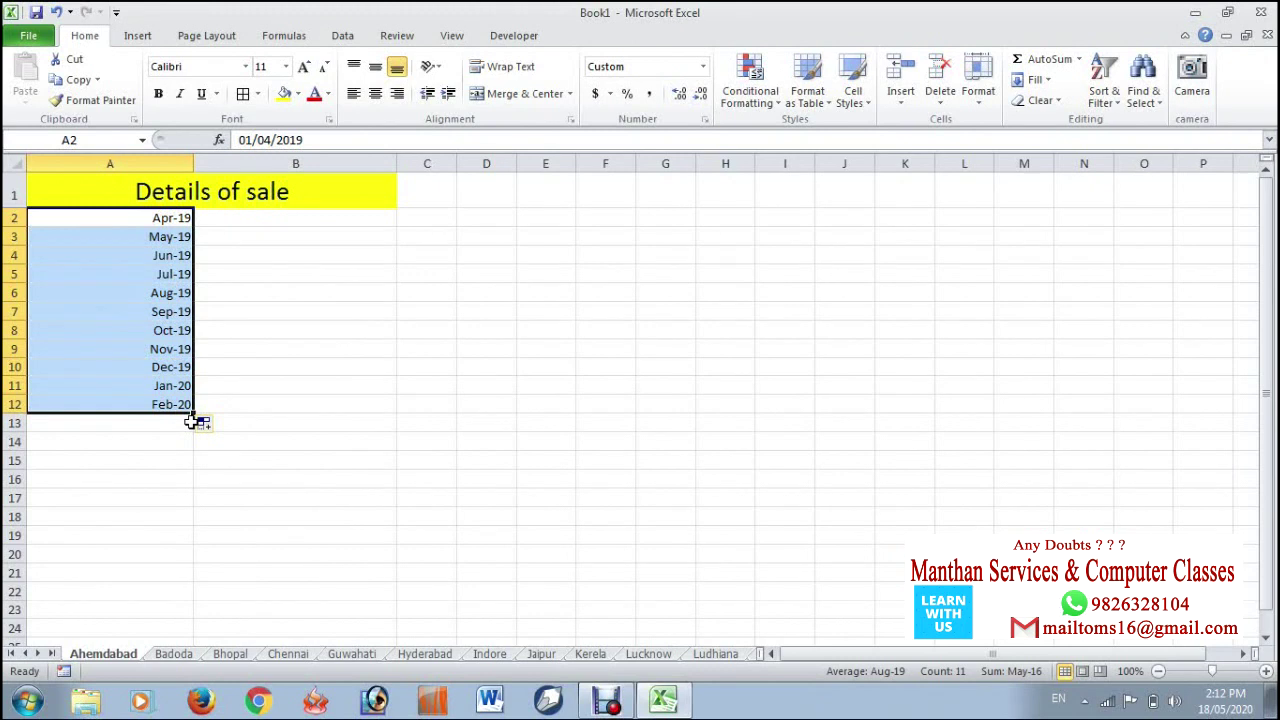
click(274, 409)
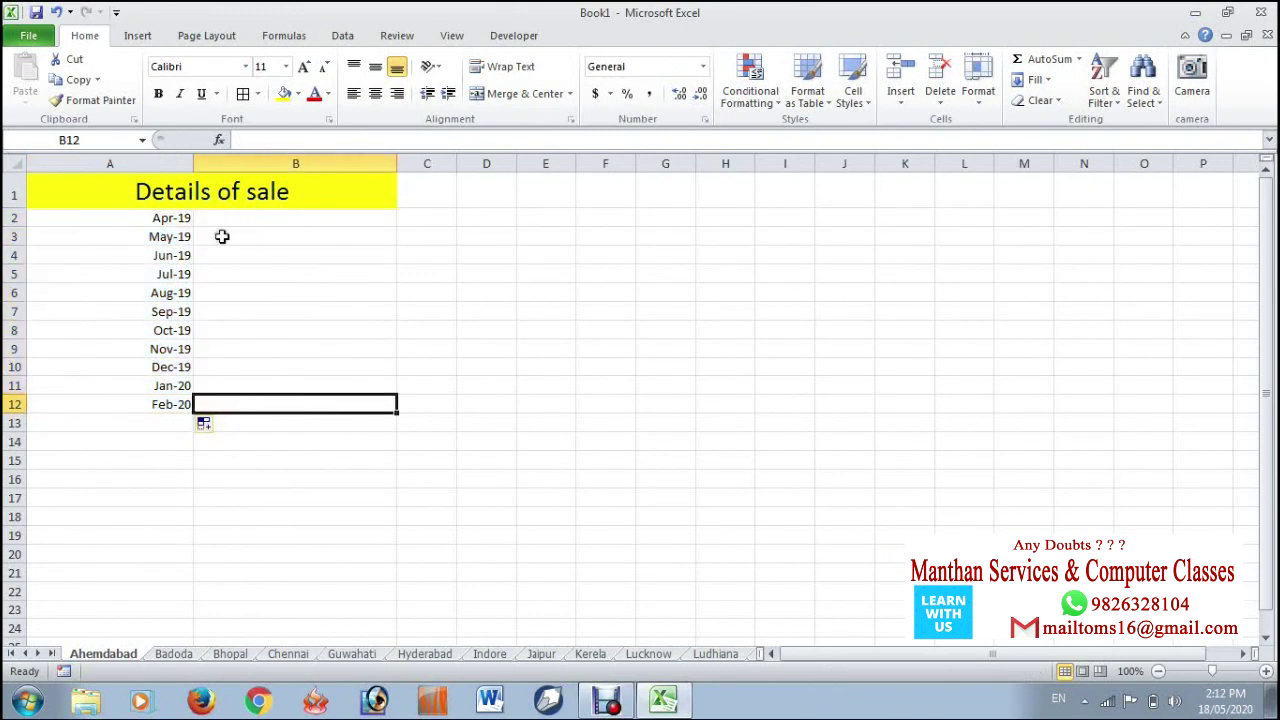
- Apply all borders to the A1:B12 sales table and check whether the Badoda sheet contains the same table
drag(103, 192, 347, 400)
click(242, 93)
click(213, 441)
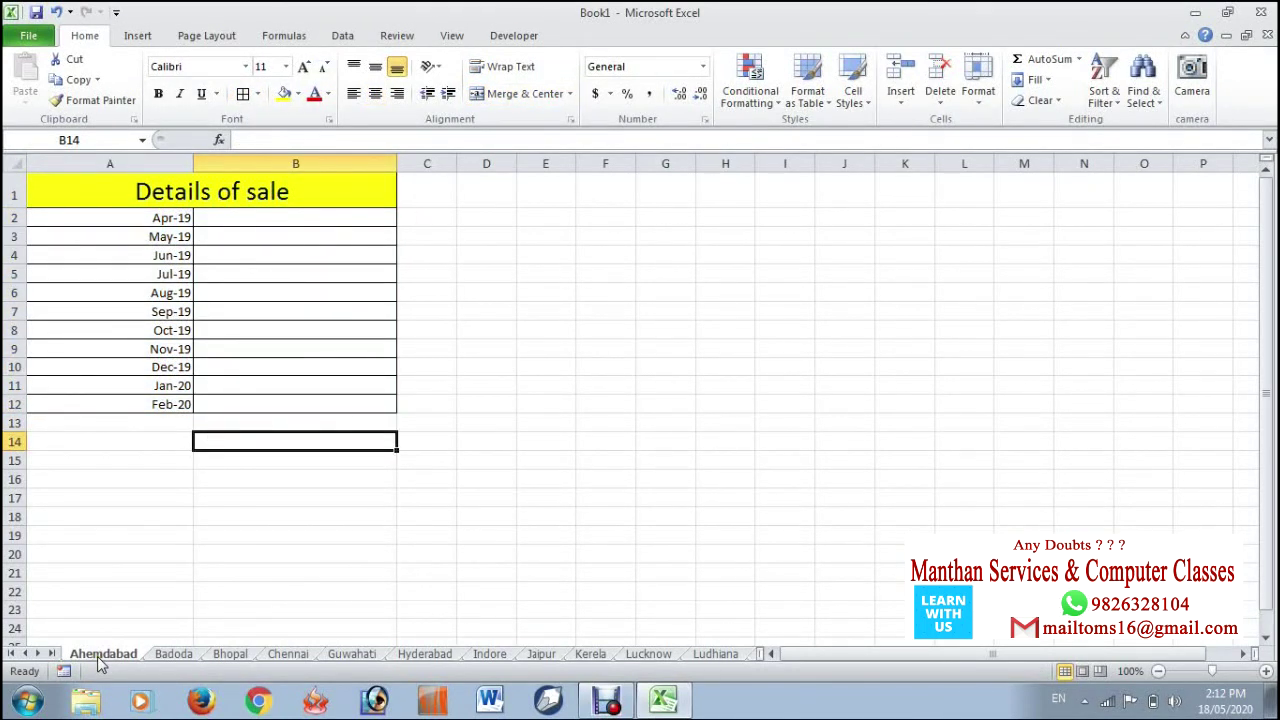
click(163, 655)
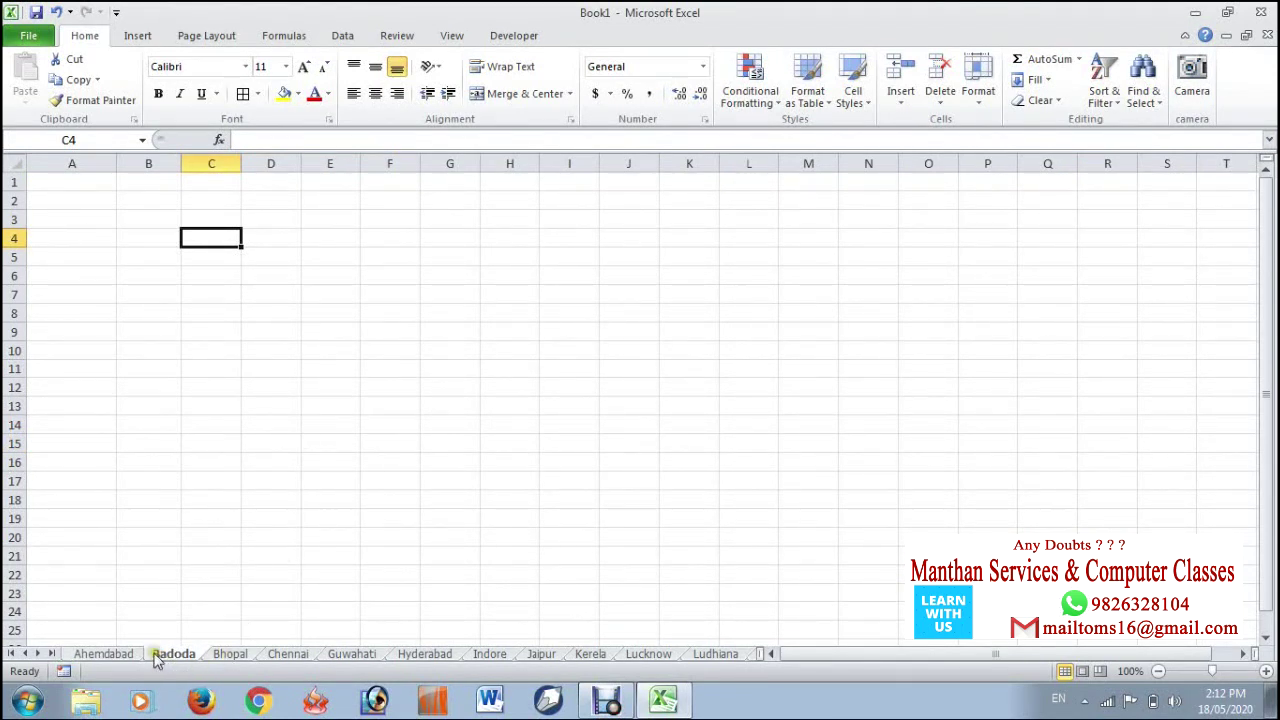
click(112, 653)
- Delete all cells of the Ahemdabad sheet, including the sales table, and return to cell A1
drag(149, 204, 242, 398)
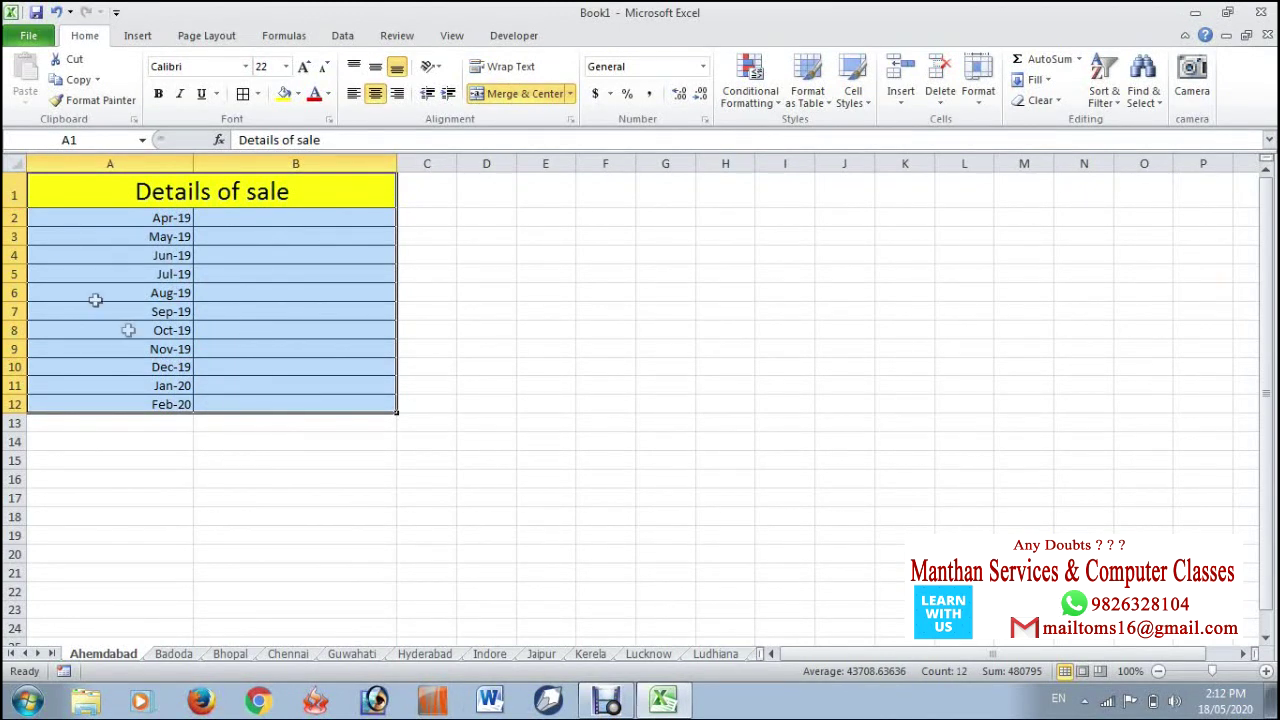
click(13, 161)
key(ctrl+minus)
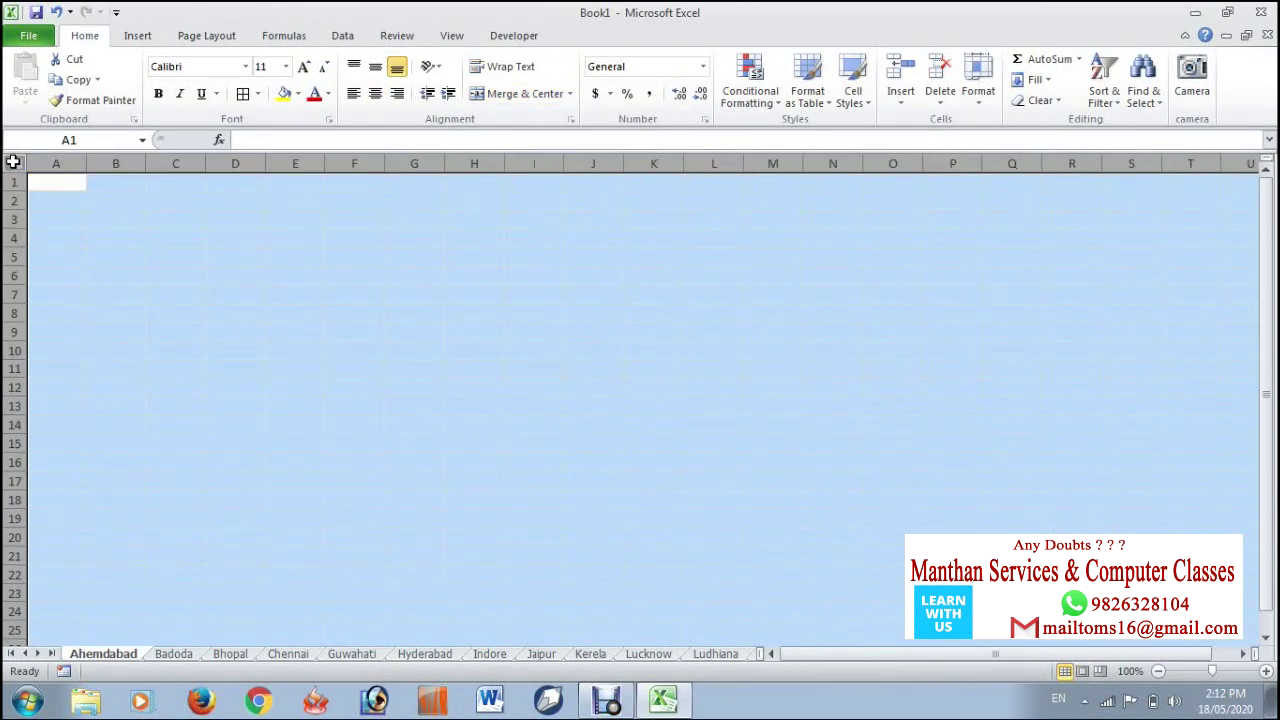
click(94, 200)
click(58, 182)
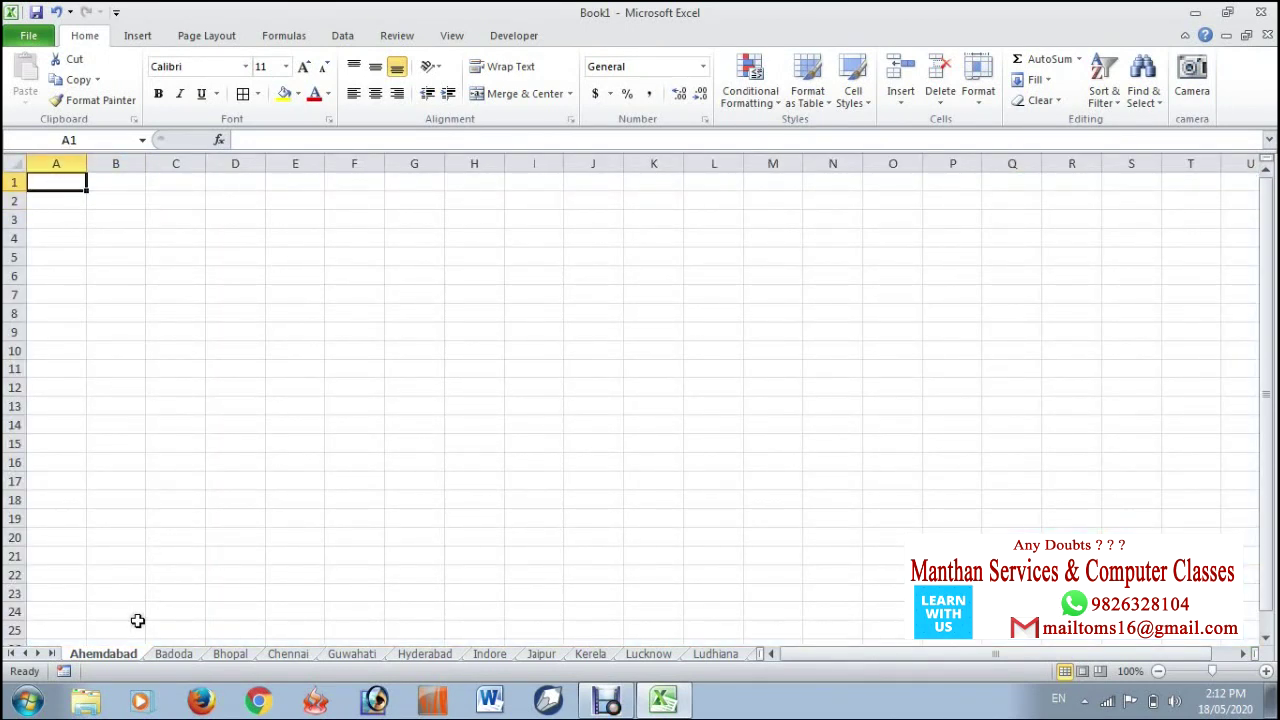
- Group all worksheets and enter the heading "Details of sale" in cell A1
right_click(115, 656)
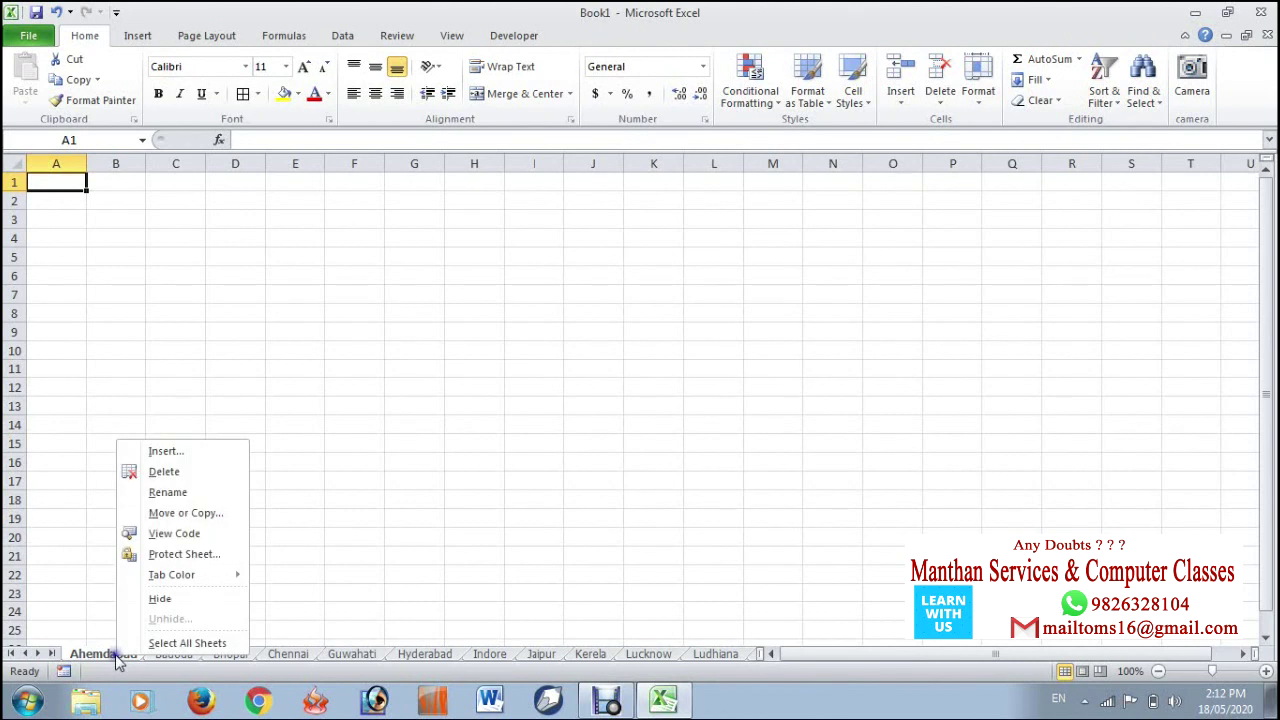
click(176, 643)
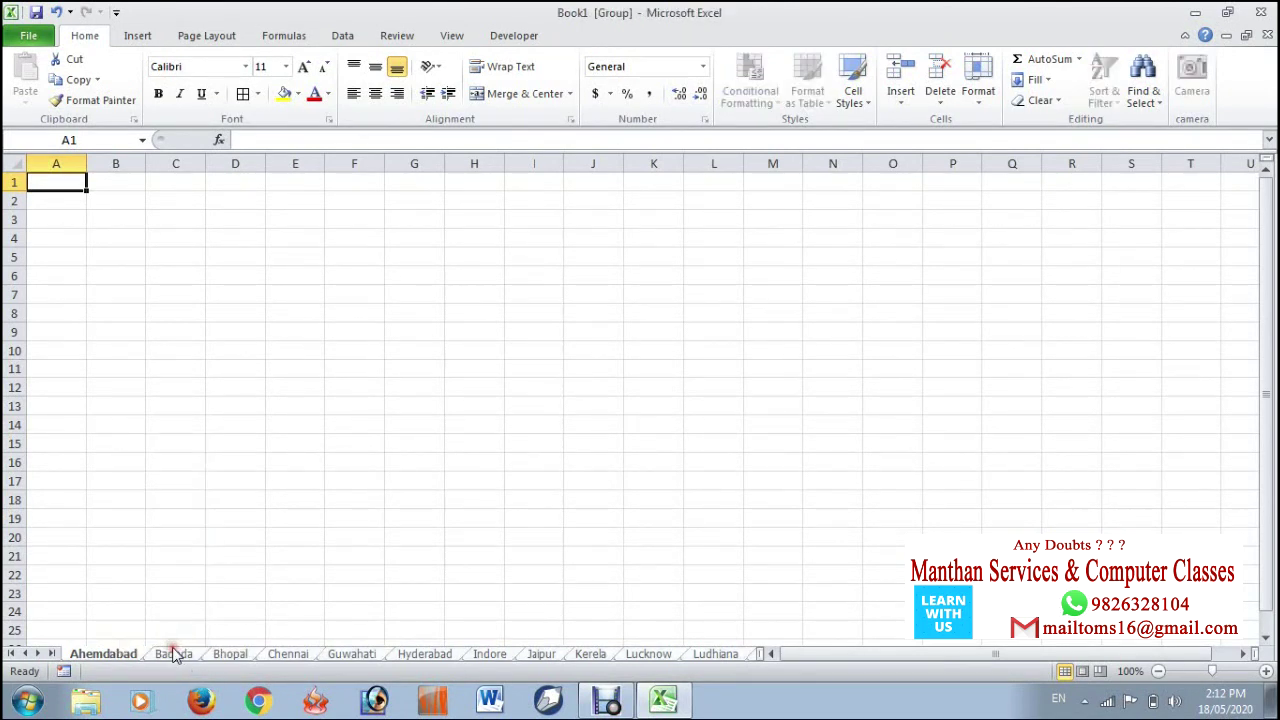
text(Details of sale)
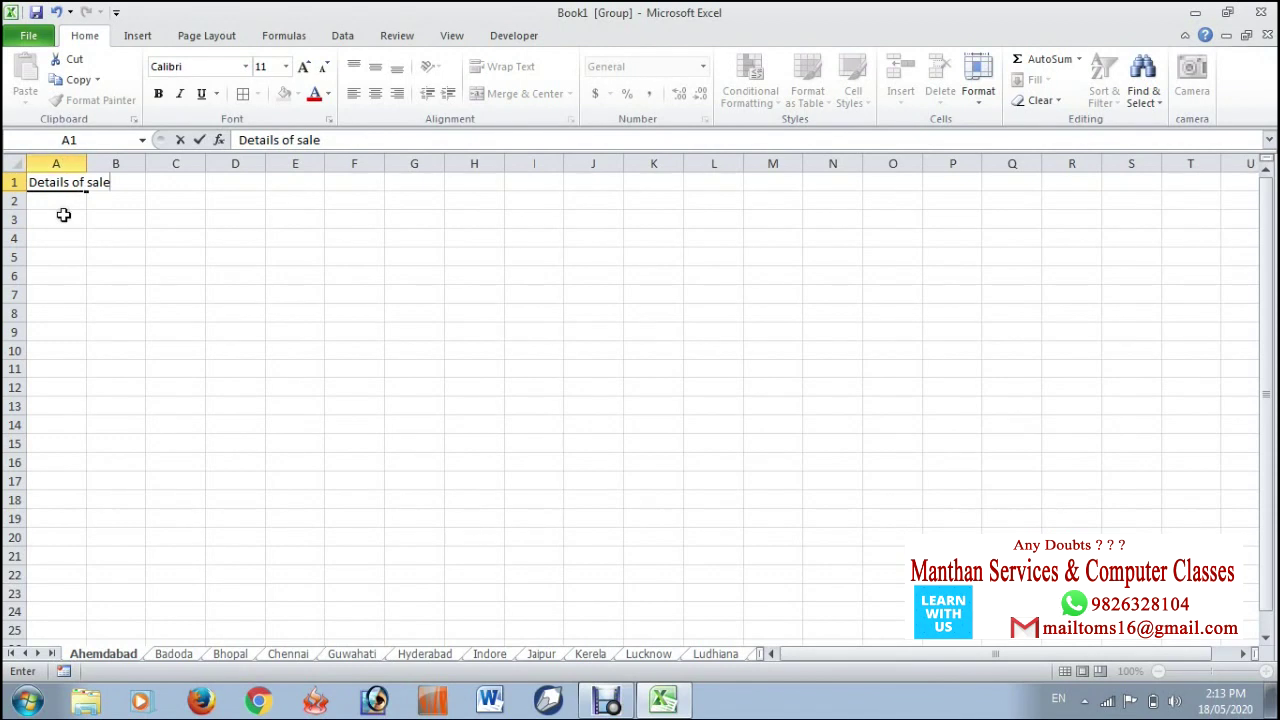
- Enter April-19 and May-19 in A2:A3 and extend the month series through Dec-19 in A10
click(63, 203)
text(Apri)
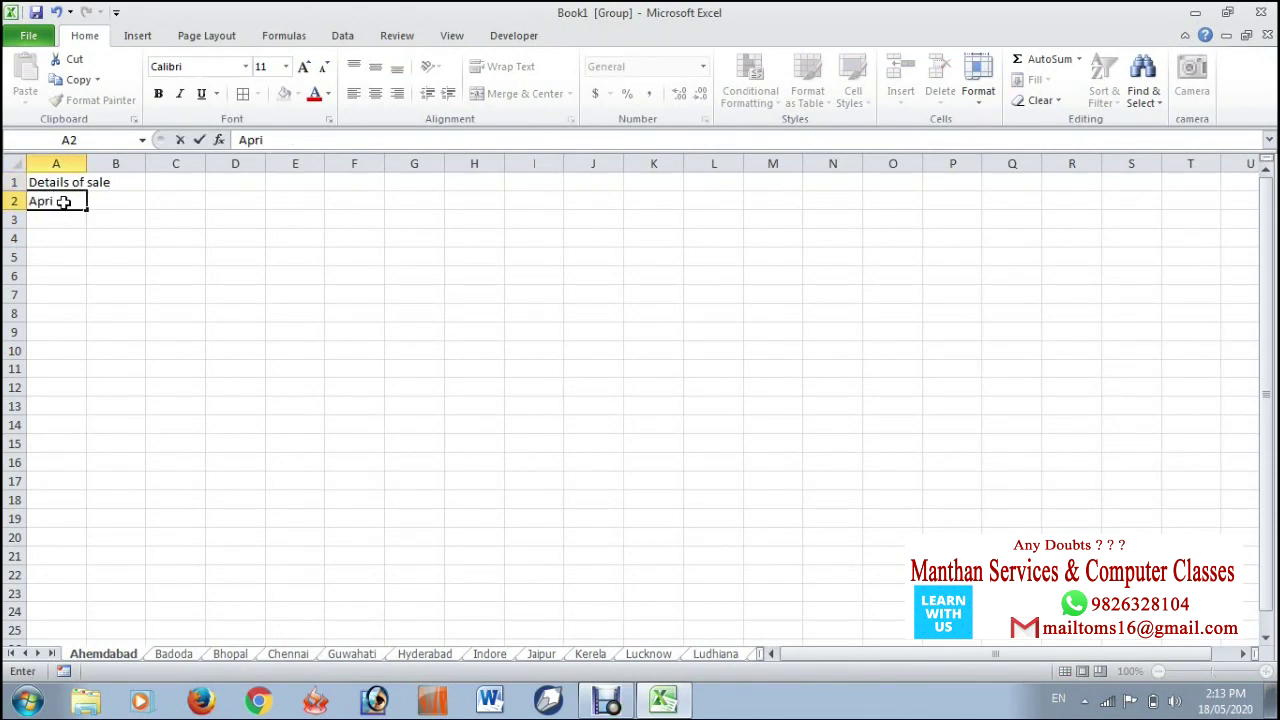
text(l-19)
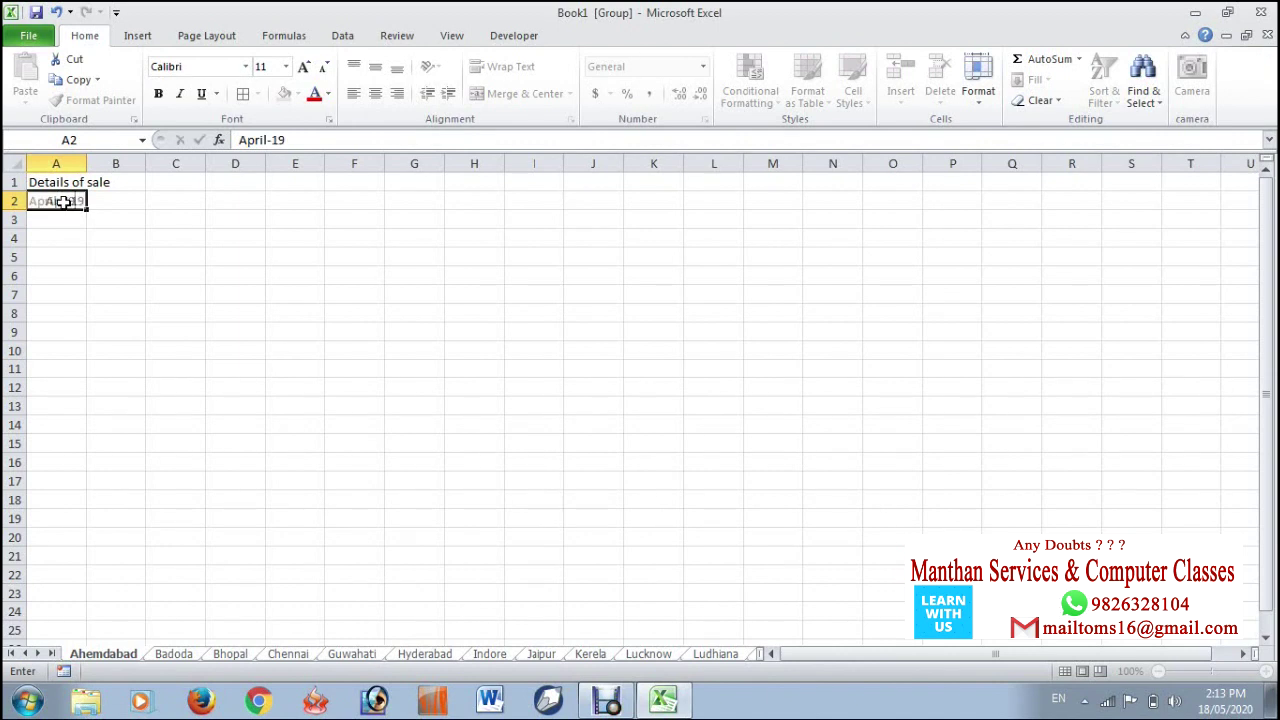
key(Return)
text(May)
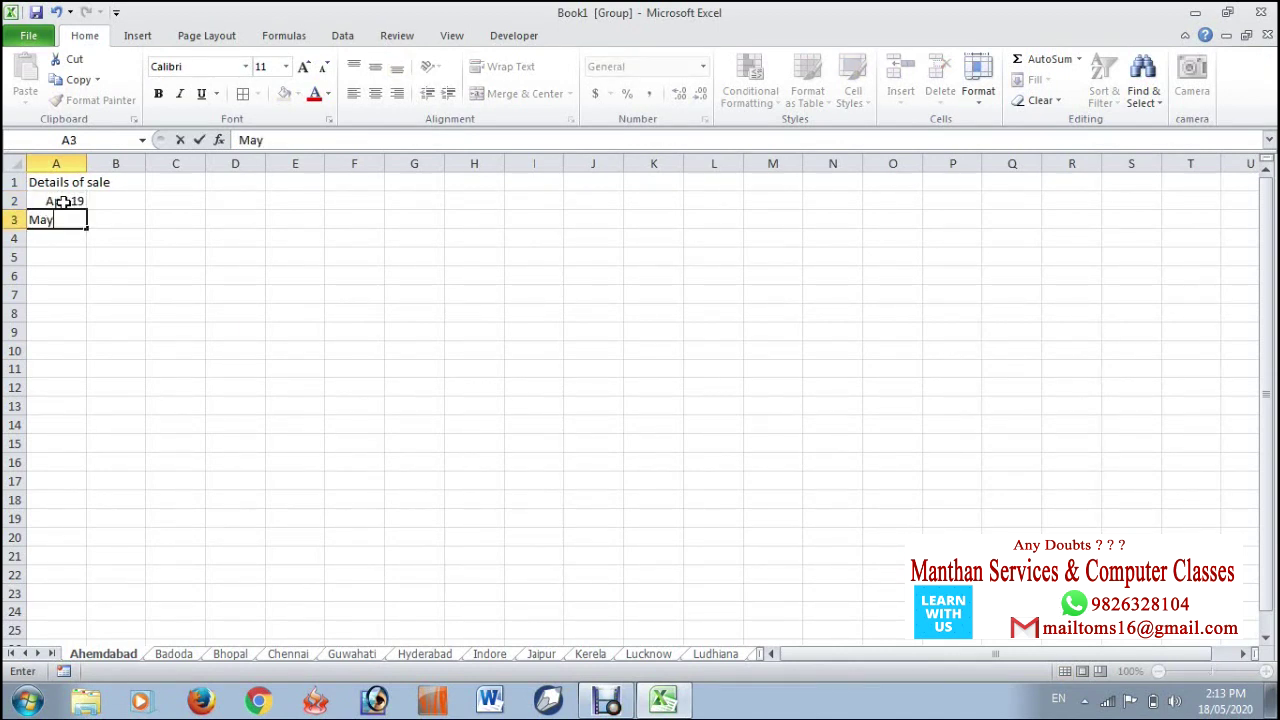
text(-19)
key(Return)
drag(63, 202, 87, 356)
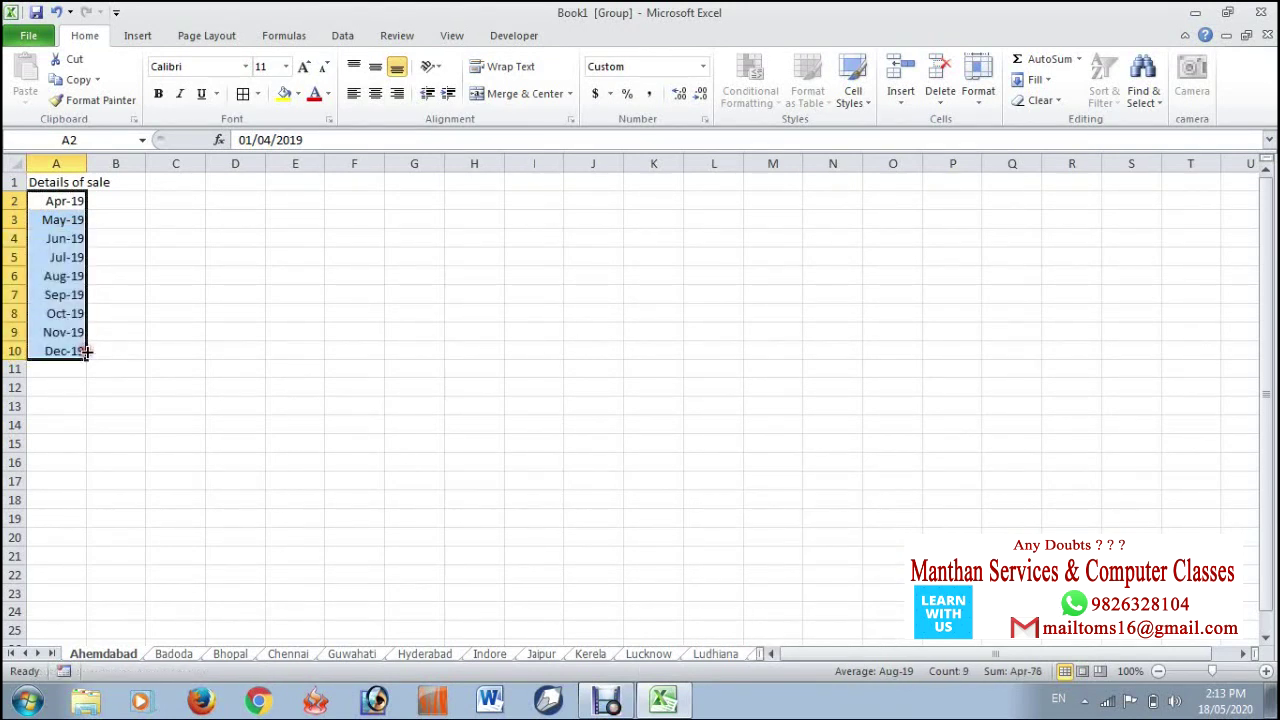
- Widen column A, then merge and center the heading across A1:B1 at font size 20
drag(87, 164, 150, 181)
click(92, 182)
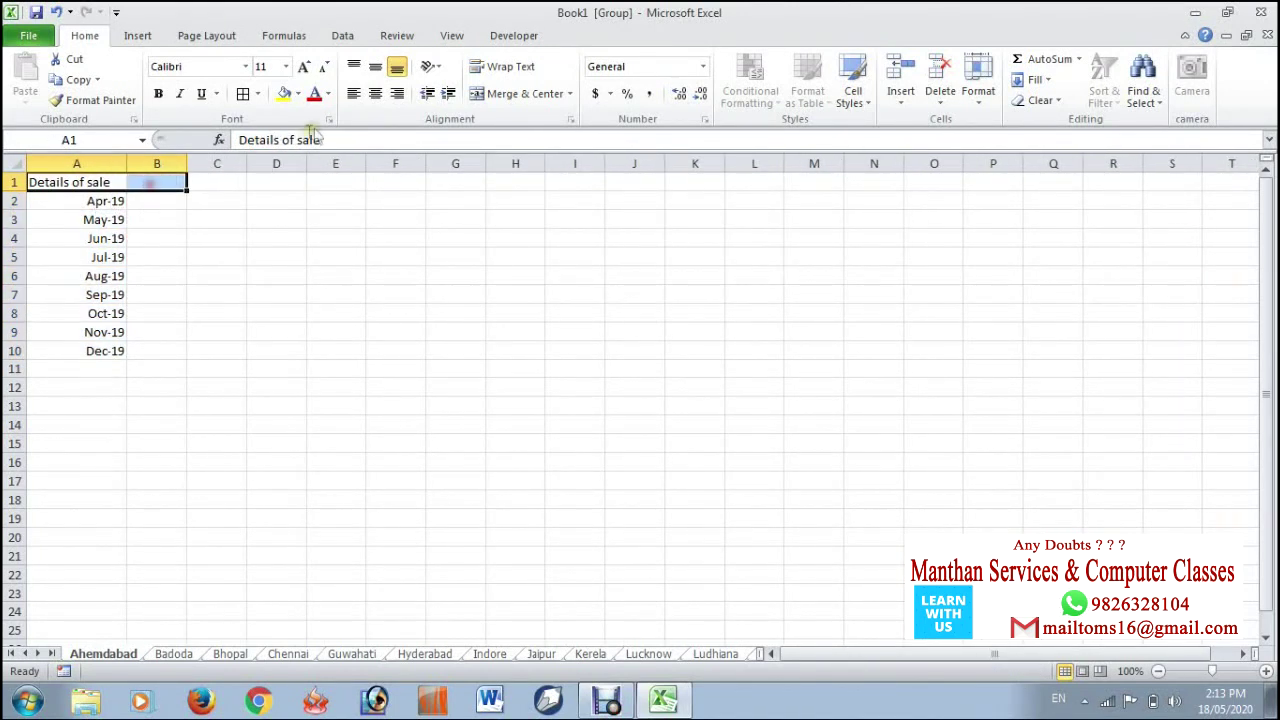
click(507, 97)
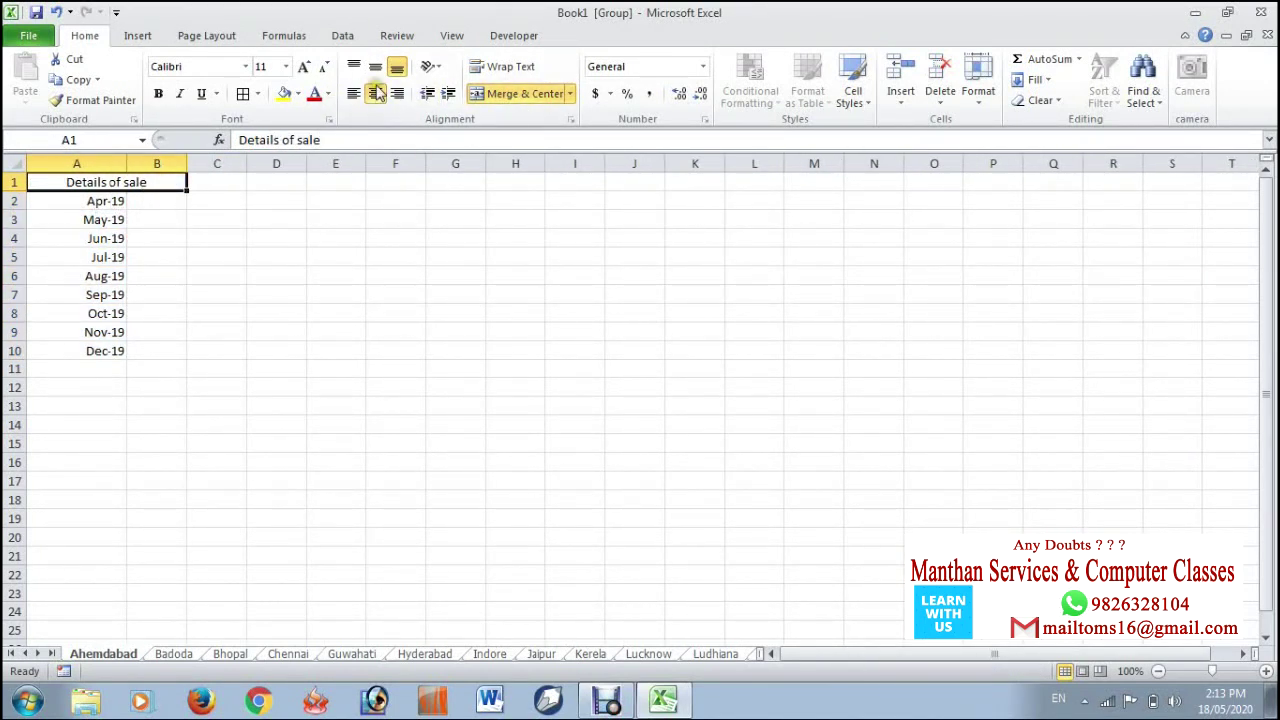
click(302, 67)
click(302, 67)
click(302, 67)
click(302, 67)
click(302, 67)
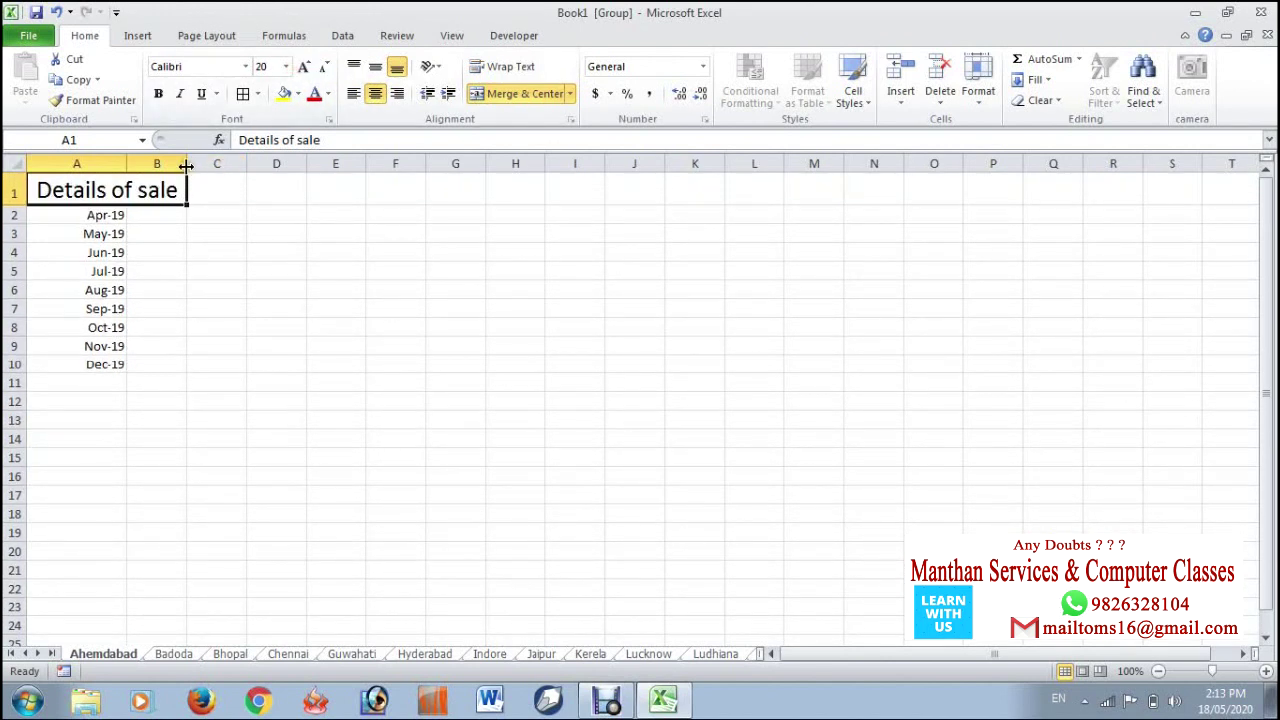
- Widen column B to roughly three times its width and apply all borders to the A1:B10 sales table
drag(186, 164, 322, 164)
drag(83, 190, 123, 378)
click(245, 93)
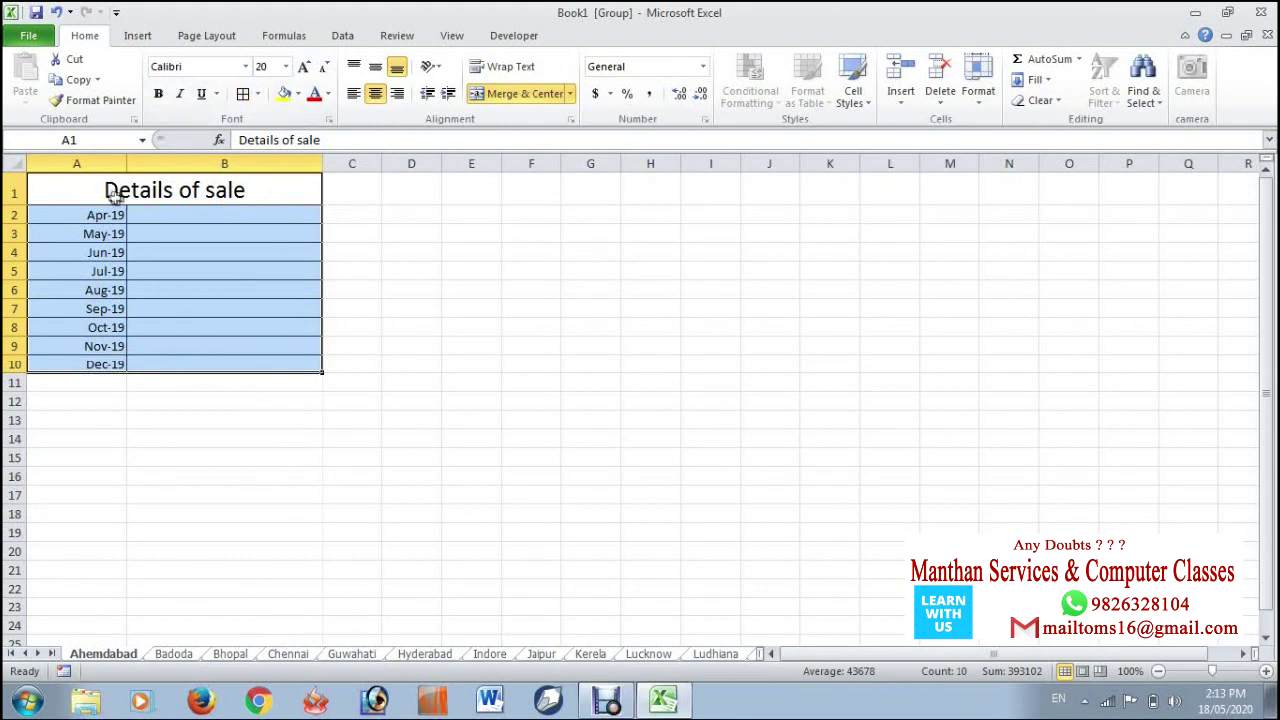
- Center the month entries in column A horizontally
click(88, 163)
click(375, 93)
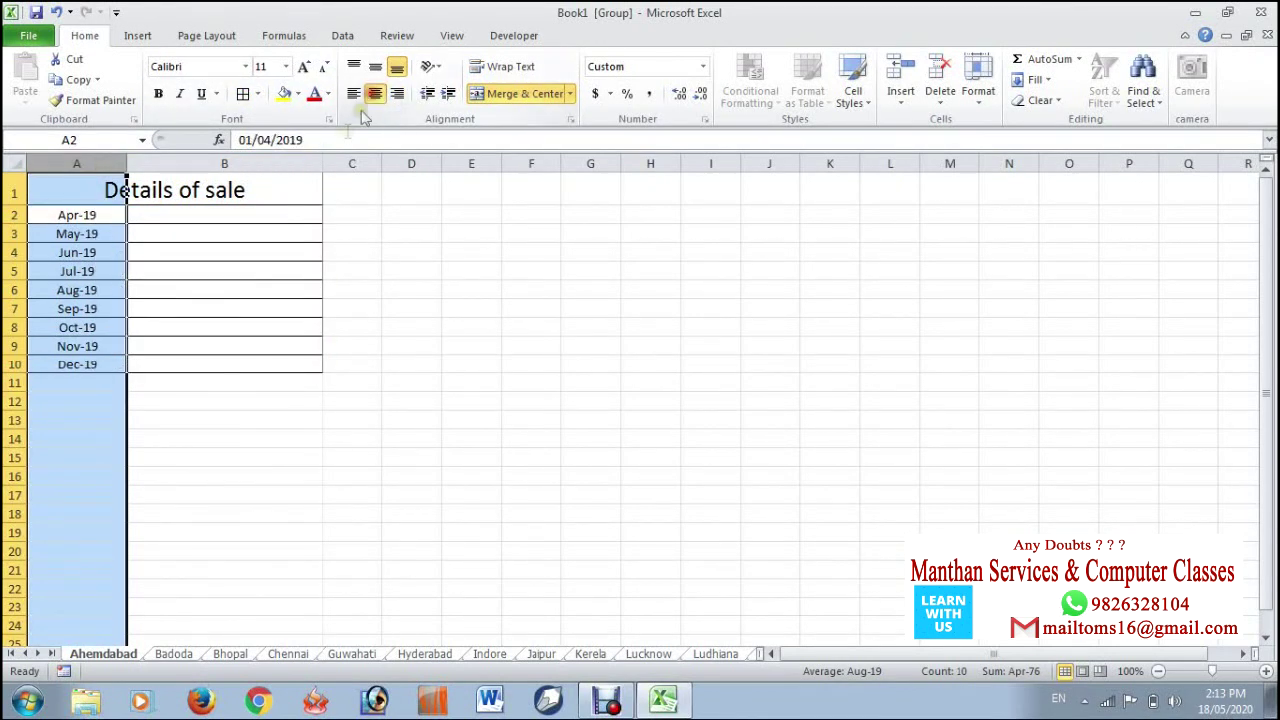
click(160, 252)
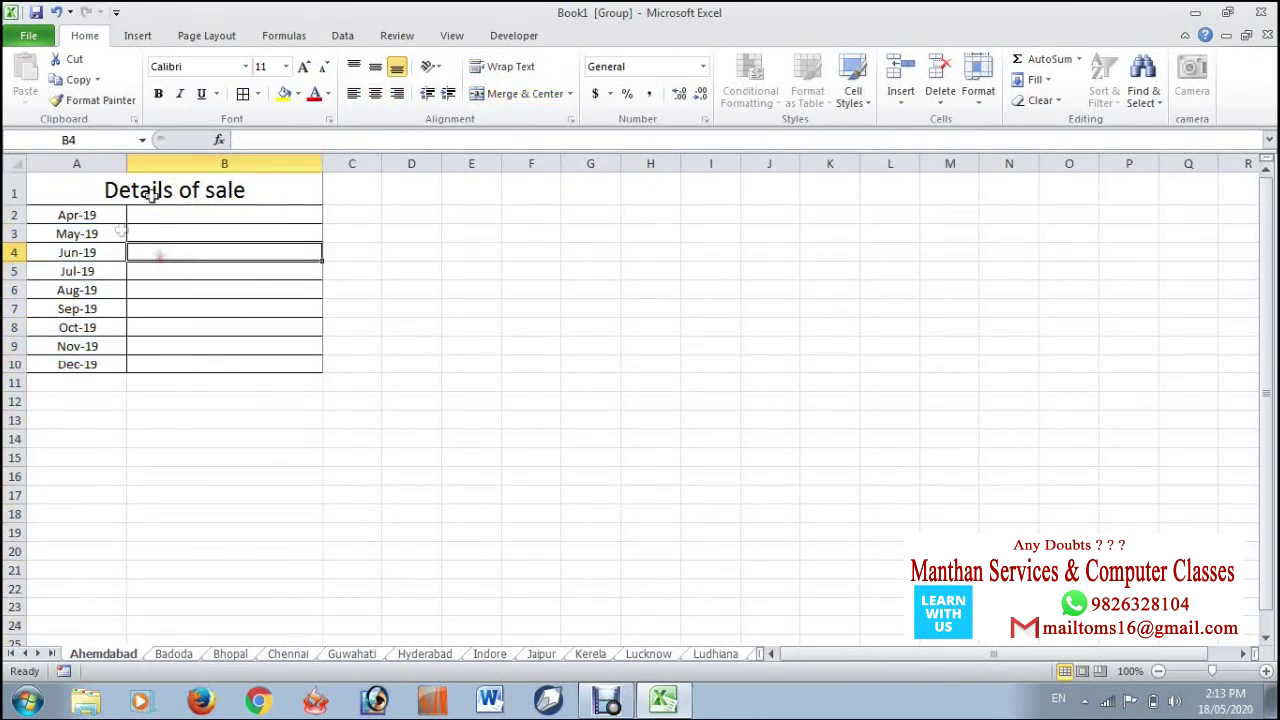
- Check the sales table on the sheets from Badoda to Hyderabad and move the Lucknow sheet ahead of Kerela, ending on Ahemdabad
click(174, 654)
click(236, 654)
click(288, 654)
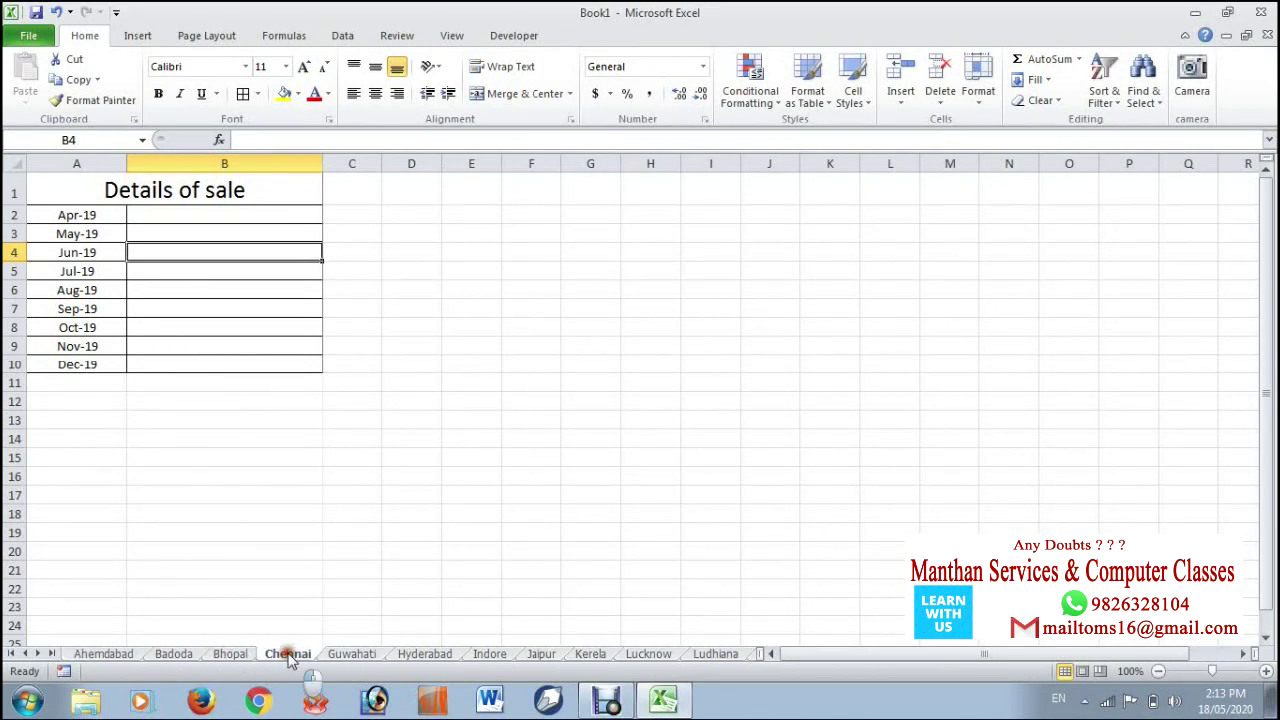
click(350, 654)
click(425, 654)
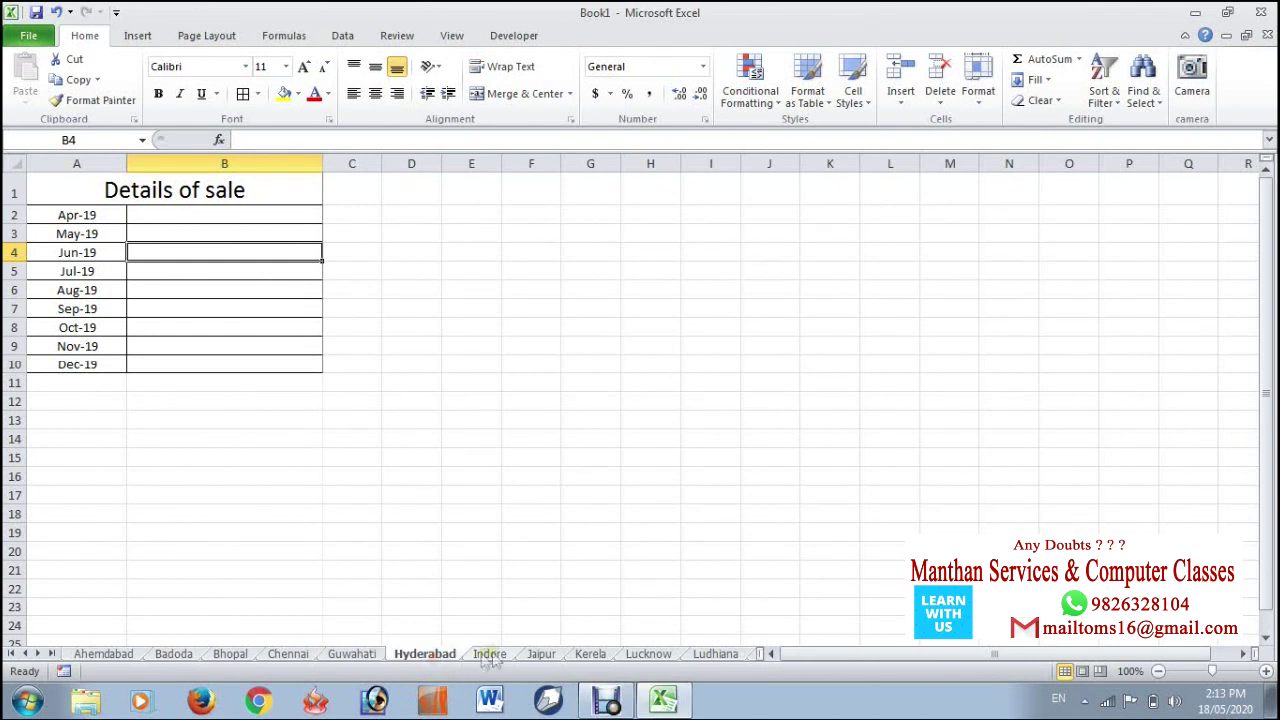
drag(673, 657, 600, 656)
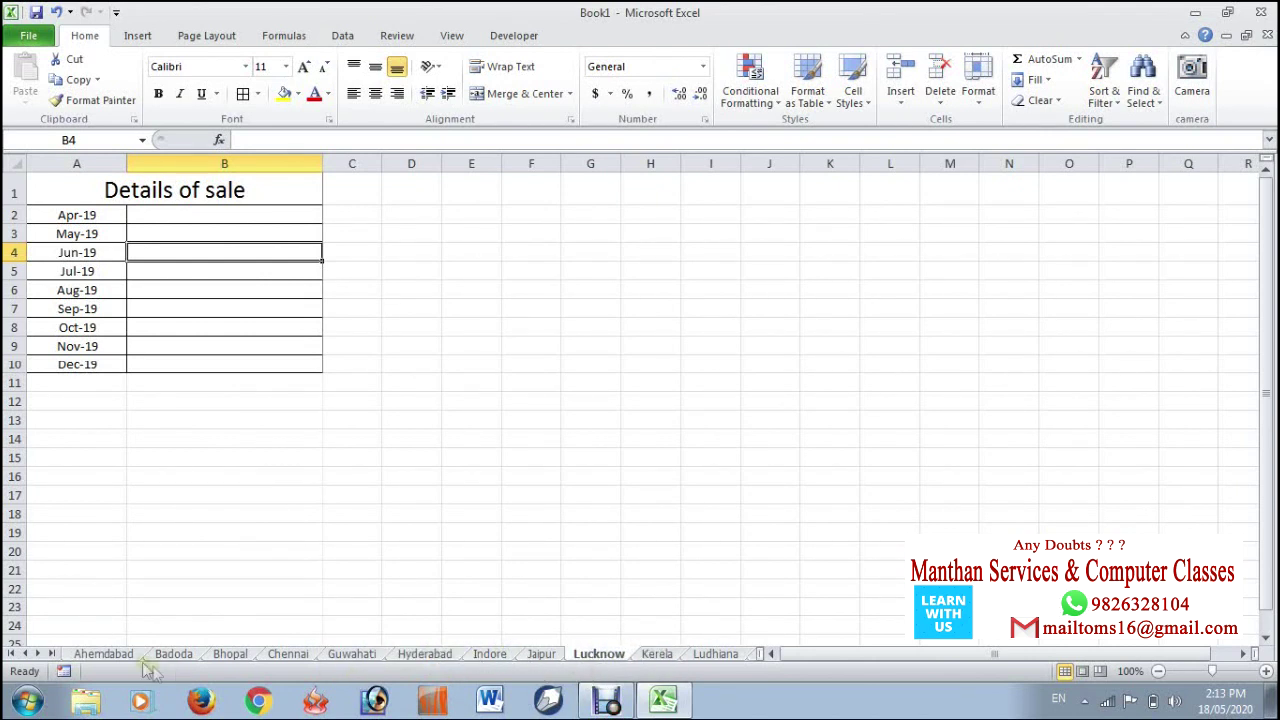
click(103, 654)
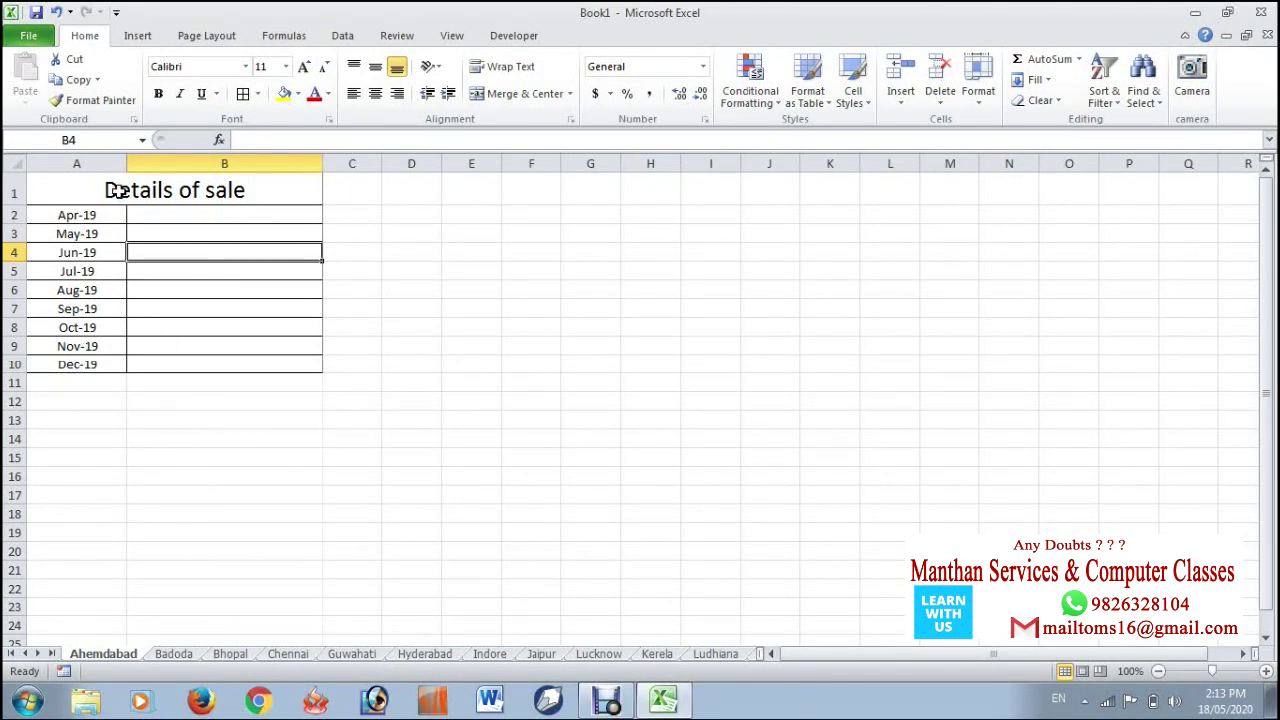
- Group all worksheets again and give the merged heading a yellow fill and red font color
right_click(92, 654)
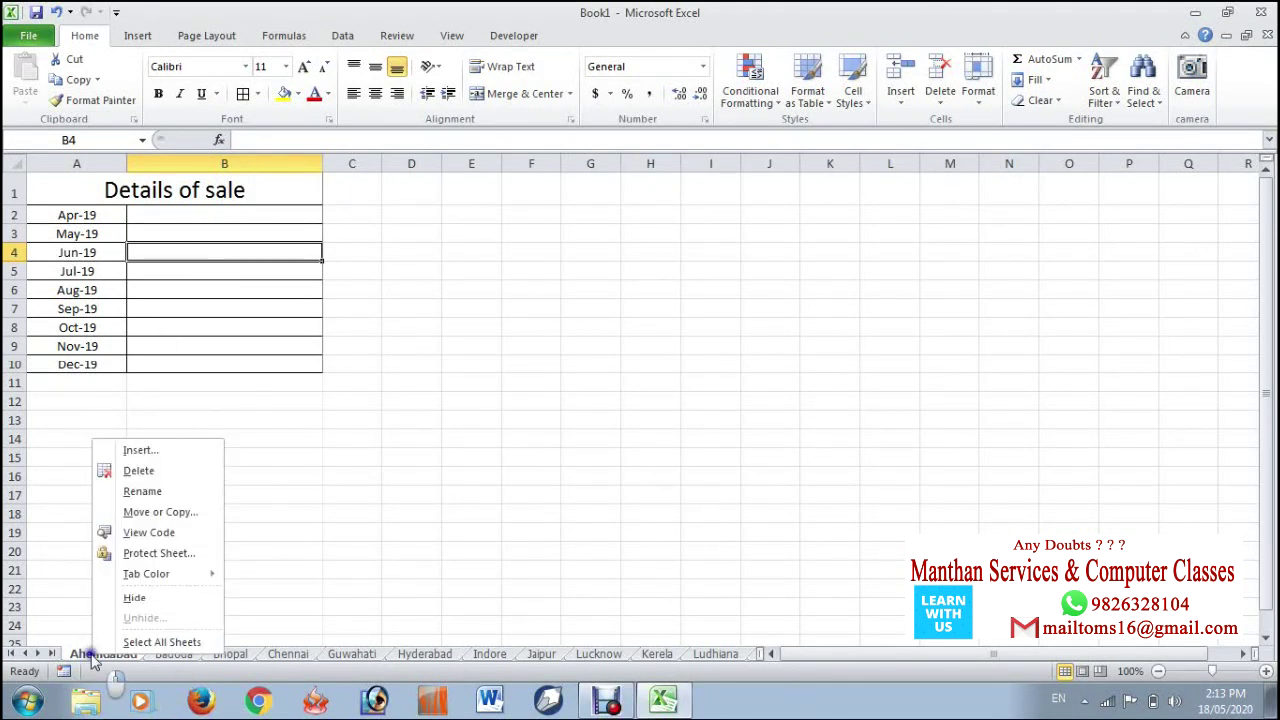
click(160, 642)
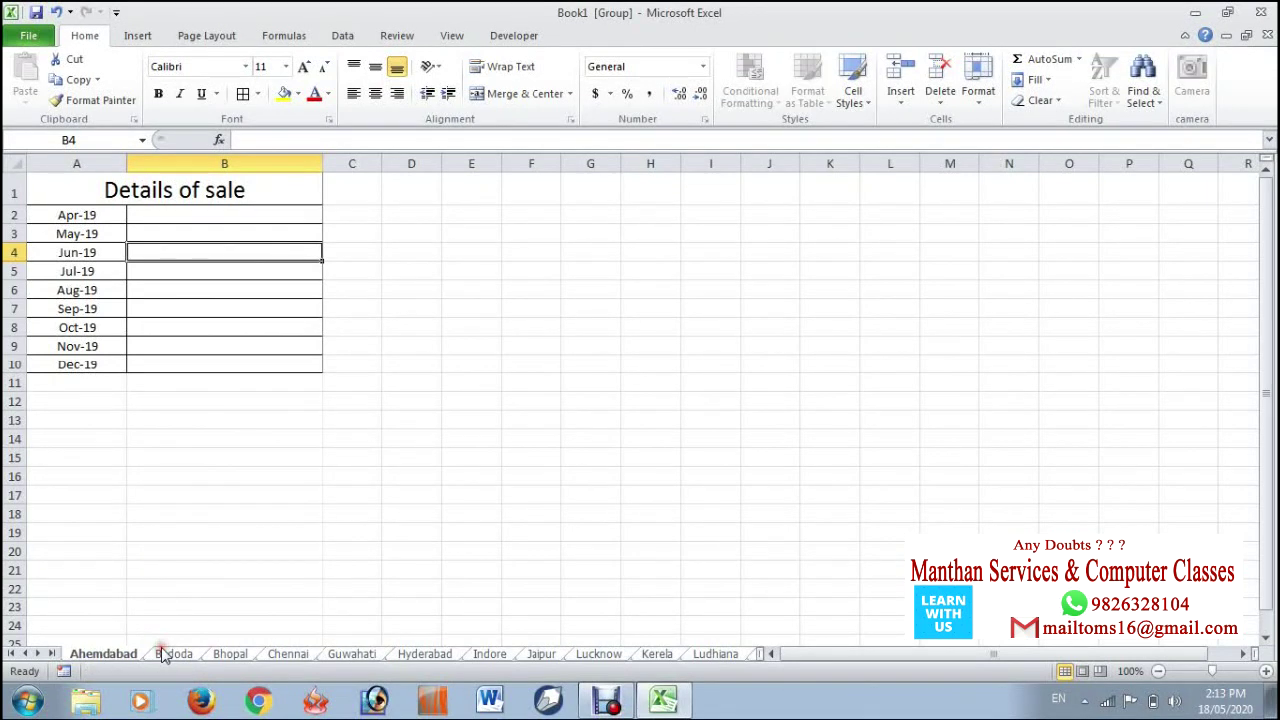
click(162, 192)
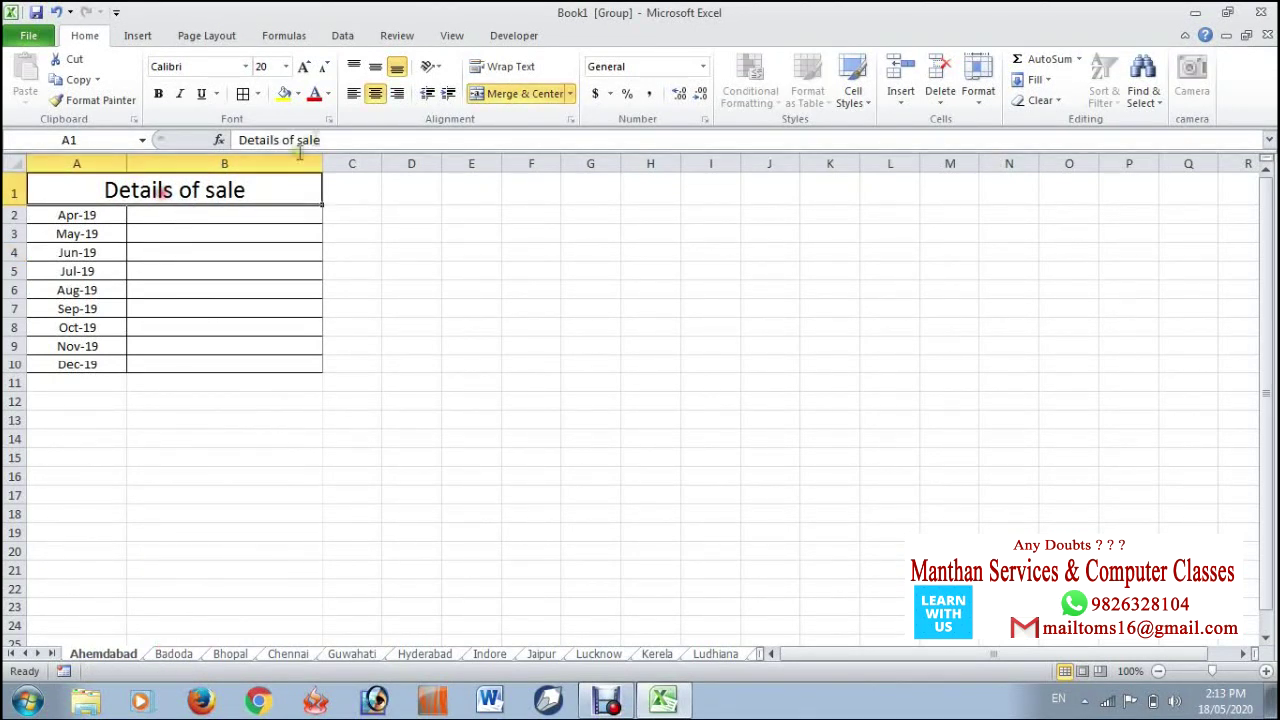
click(284, 93)
click(314, 93)
- Set the height of month rows 2 to 10 to 25 on the grouped sheets
drag(91, 215, 92, 365)
click(978, 88)
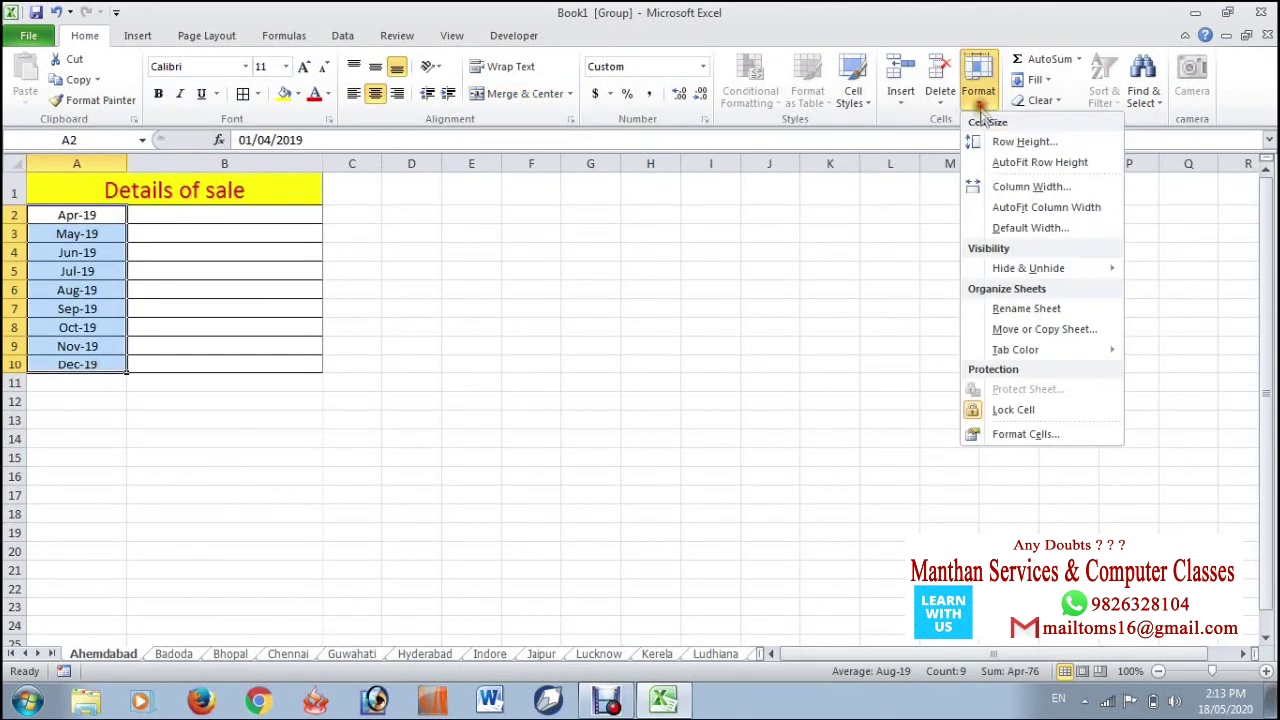
click(999, 143)
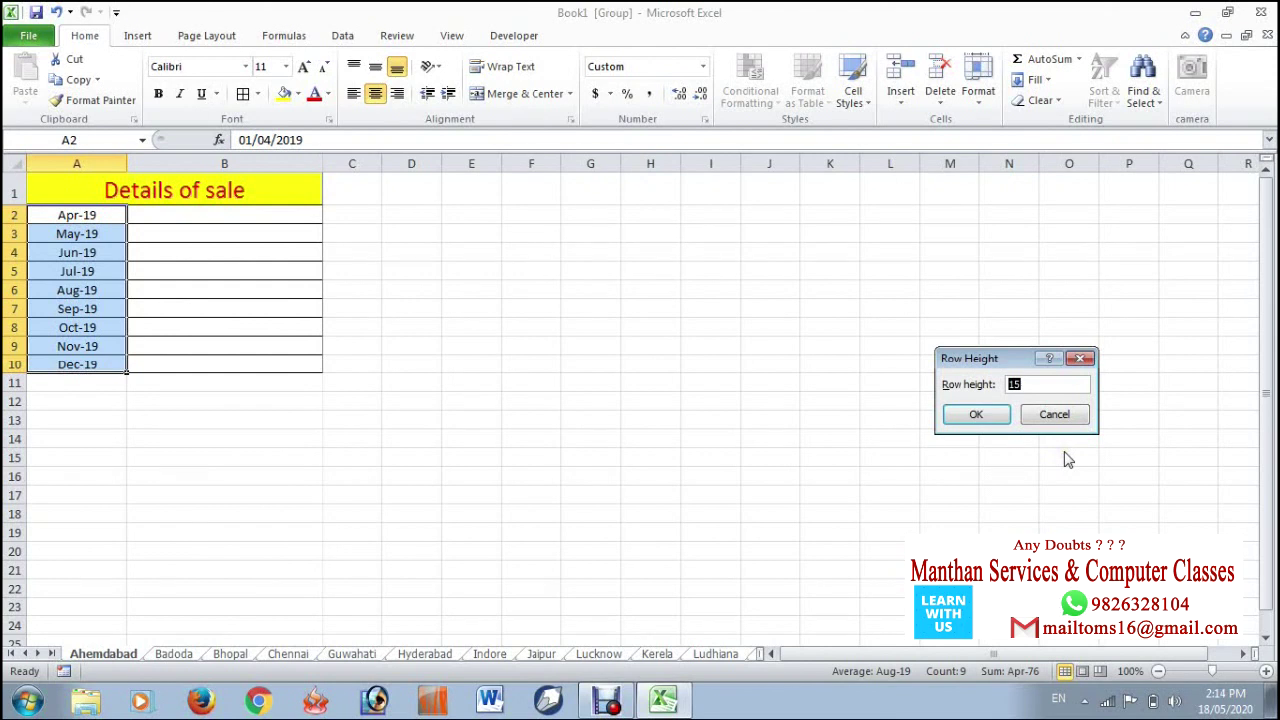
text(25)
key(Return)
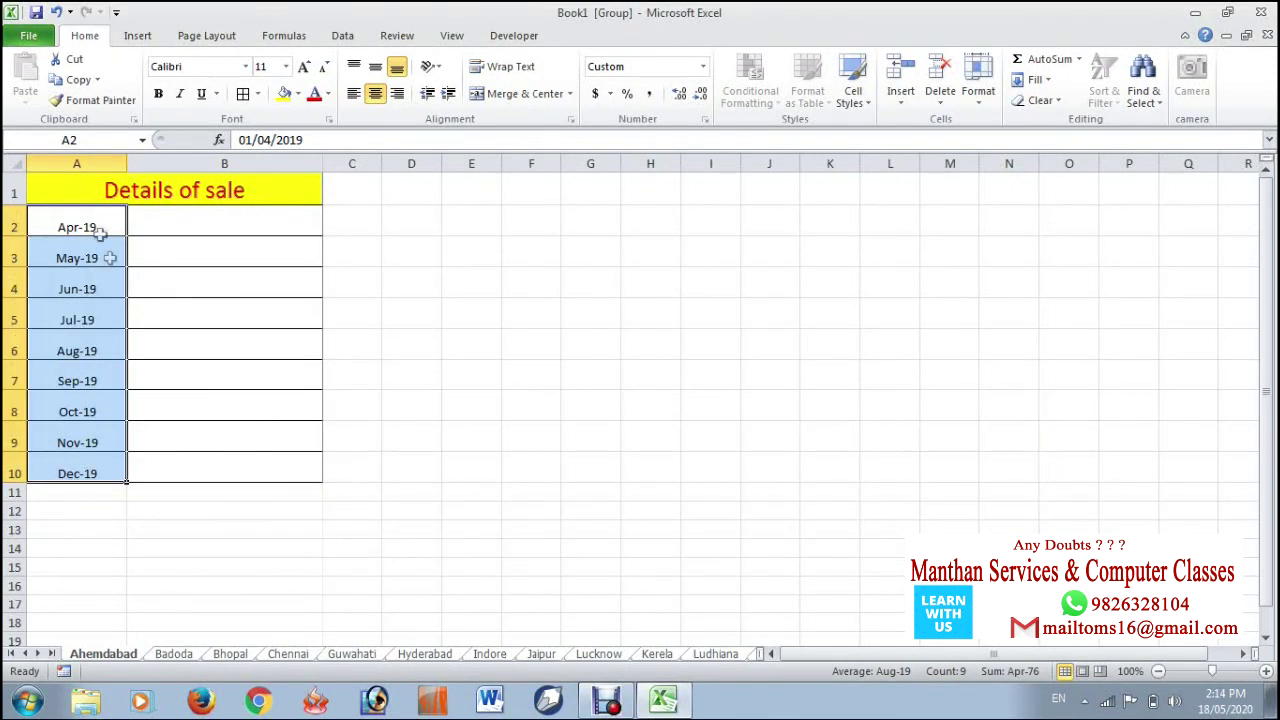
- Make the month entries in A2:A10 bold on the grouped sheets
click(200, 230)
drag(75, 232, 80, 475)
click(262, 368)
click(173, 197)
drag(105, 222, 93, 455)
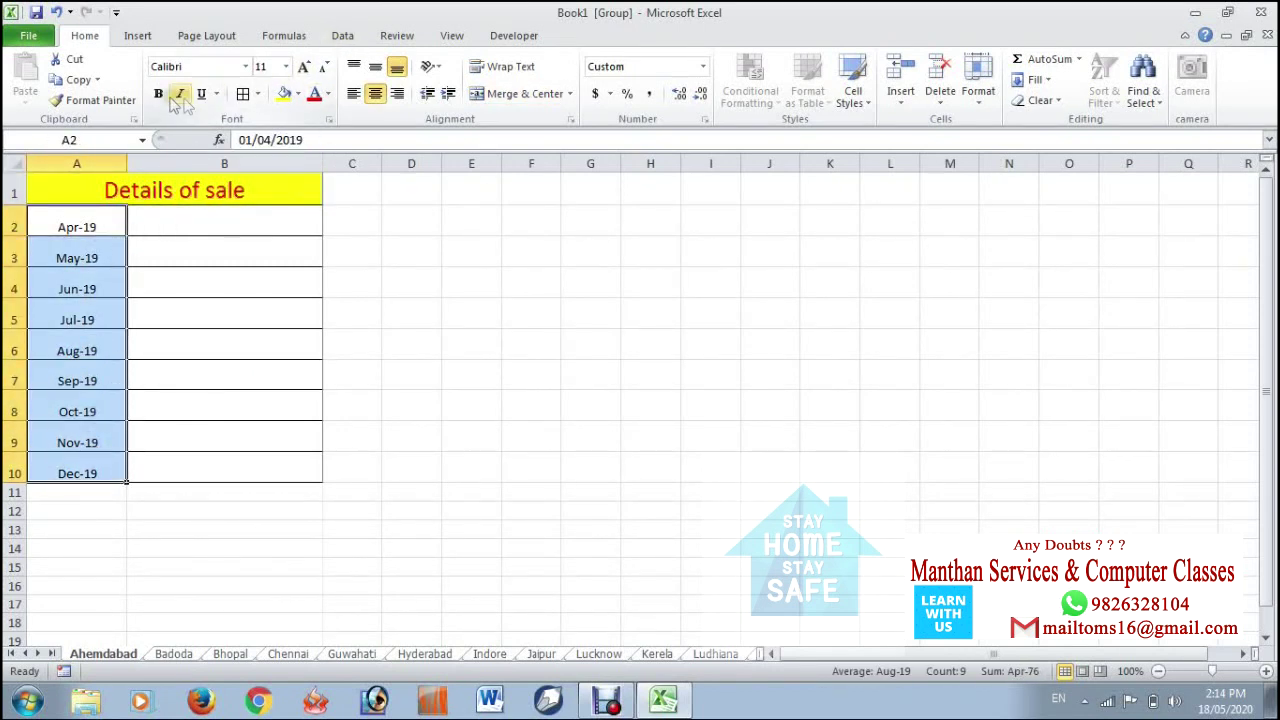
click(158, 93)
click(229, 371)
- Examine each branch sheet from Badoda through Ludhiana for the formatted sales table, then go back through the sheets to Hyderabad
click(170, 654)
click(230, 654)
click(288, 655)
click(352, 655)
click(425, 655)
click(489, 655)
click(541, 655)
click(599, 655)
click(657, 655)
click(716, 655)
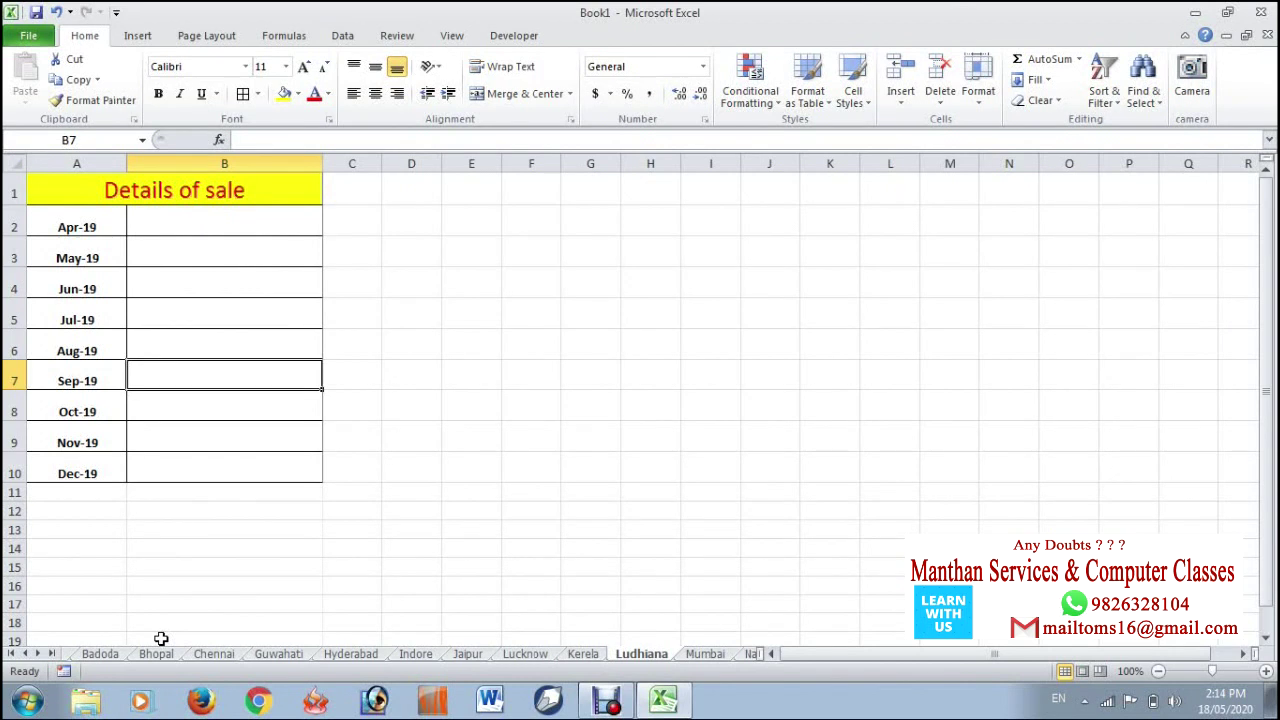
key(ctrl+Page_Up)
key(ctrl+Page_Up)
key(ctrl+Page_Up)
key(ctrl+Page_Up)
key(ctrl+Page_Up)
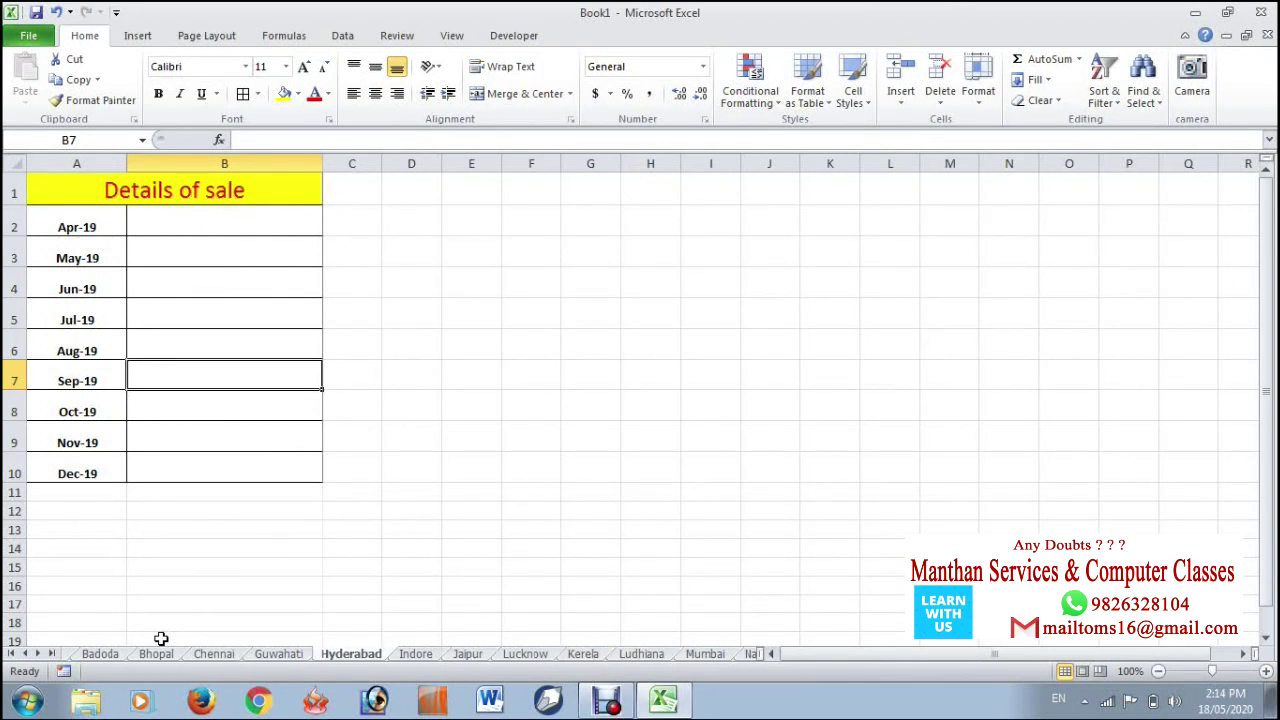